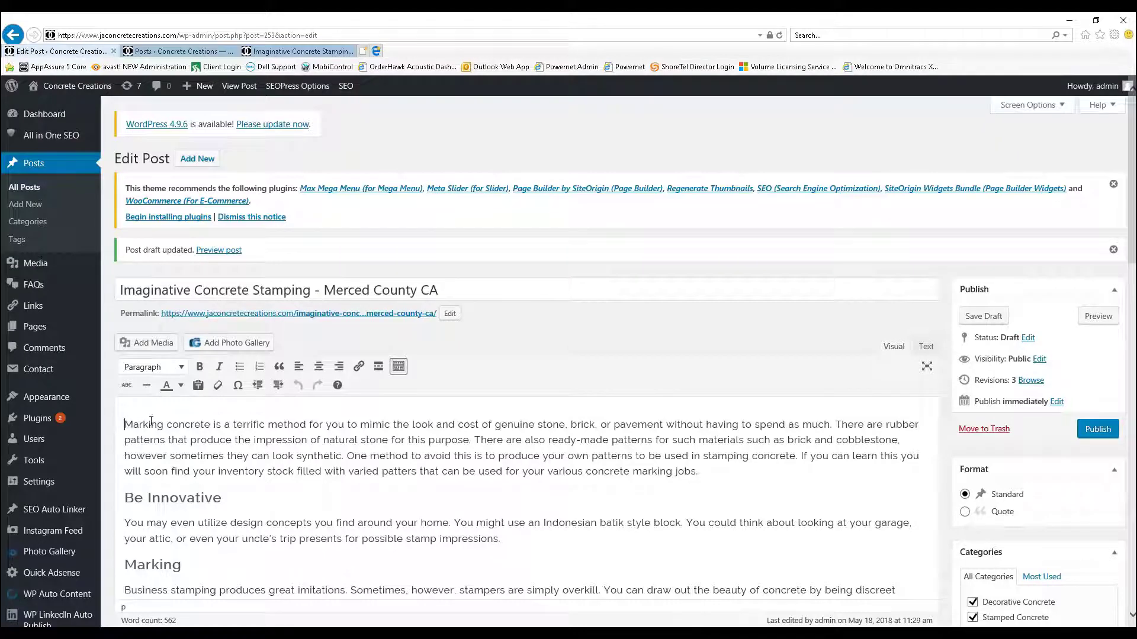
- Add a blank line above the opening paragraph and select the Patio_checker_3.jpg photo from the media library
key(Return)
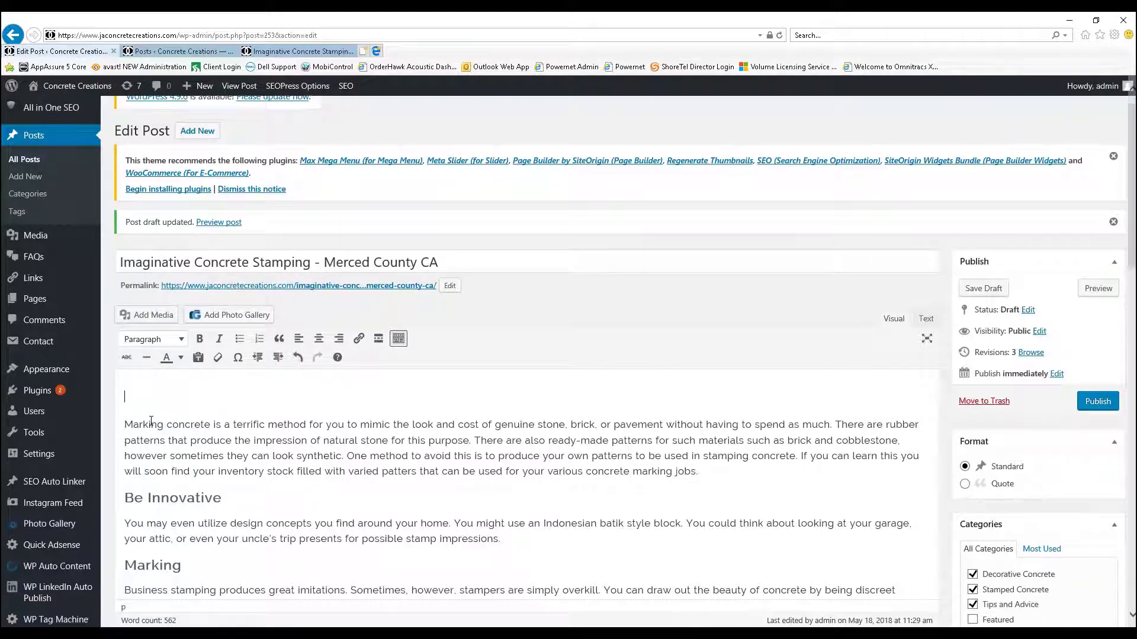
click(153, 318)
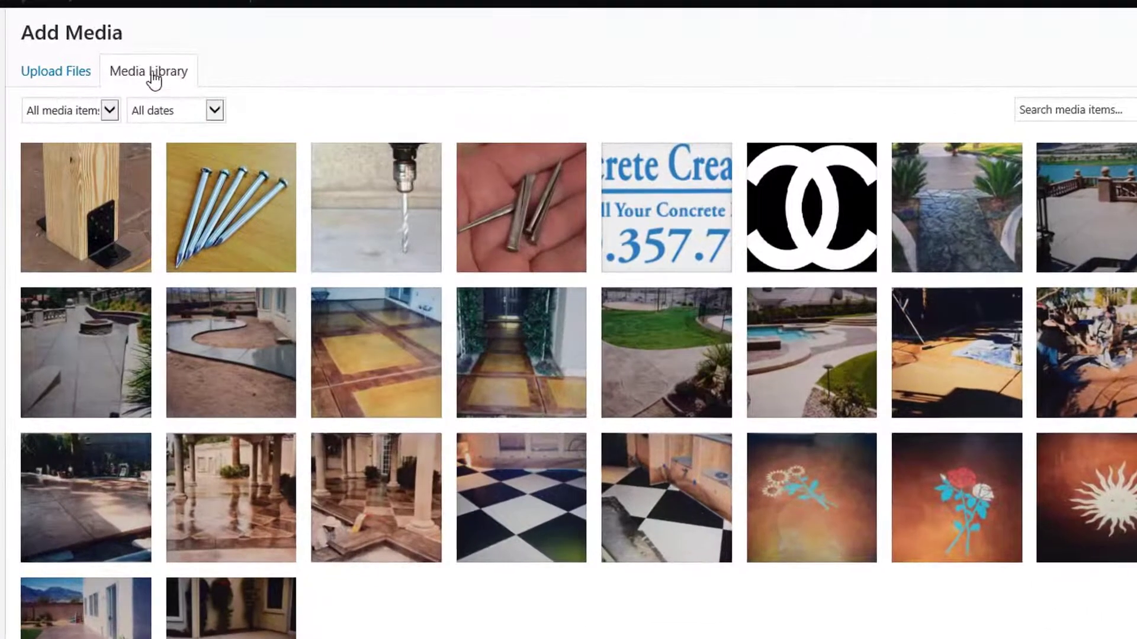
click(55, 72)
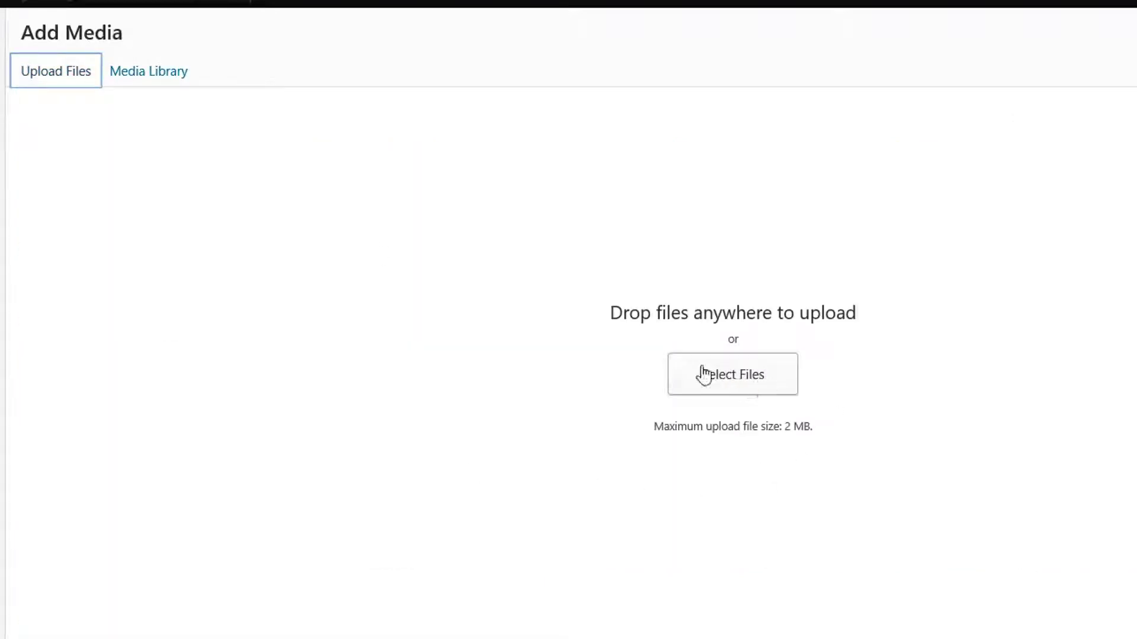
click(142, 76)
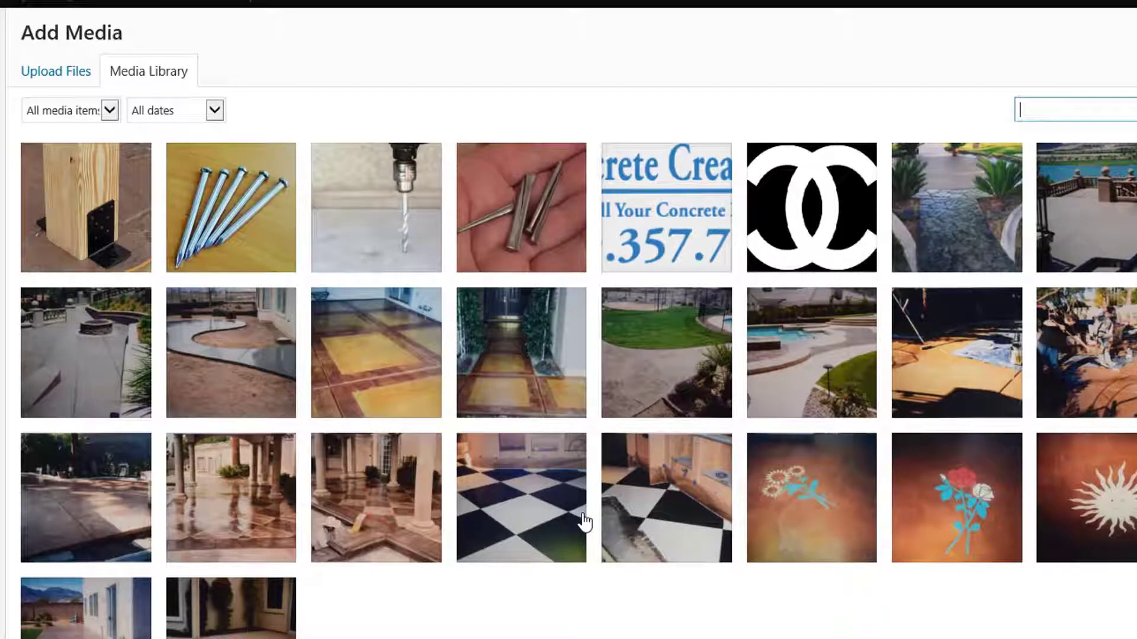
click(112, 492)
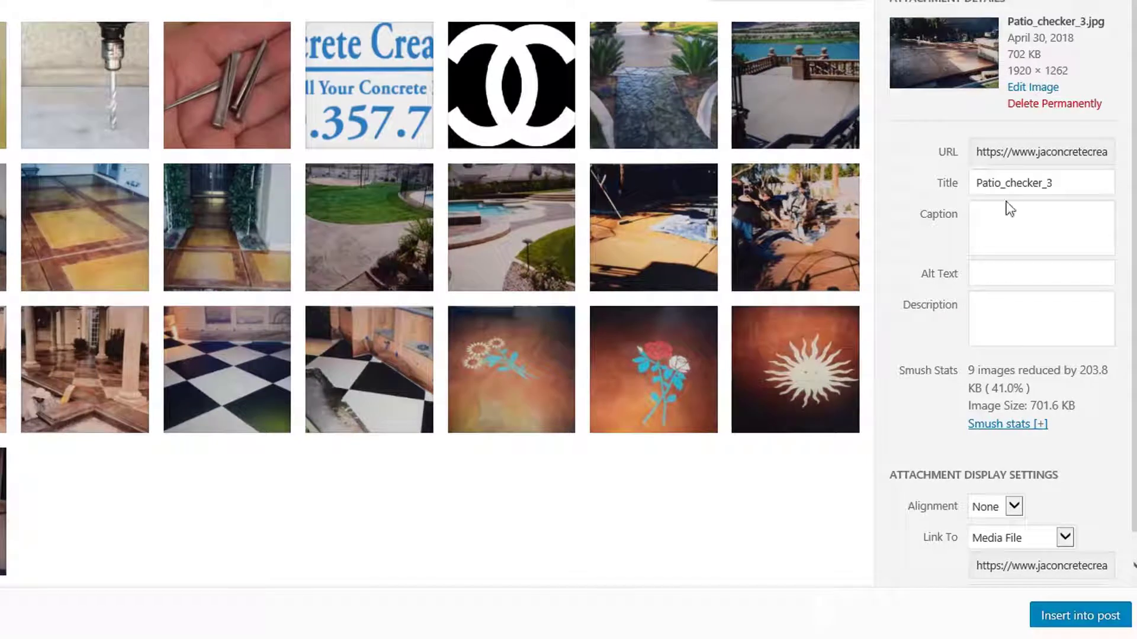
- Give the selected photo the alt text "stamped patio" and the description "concrete creations stamped patio"
click(1014, 241)
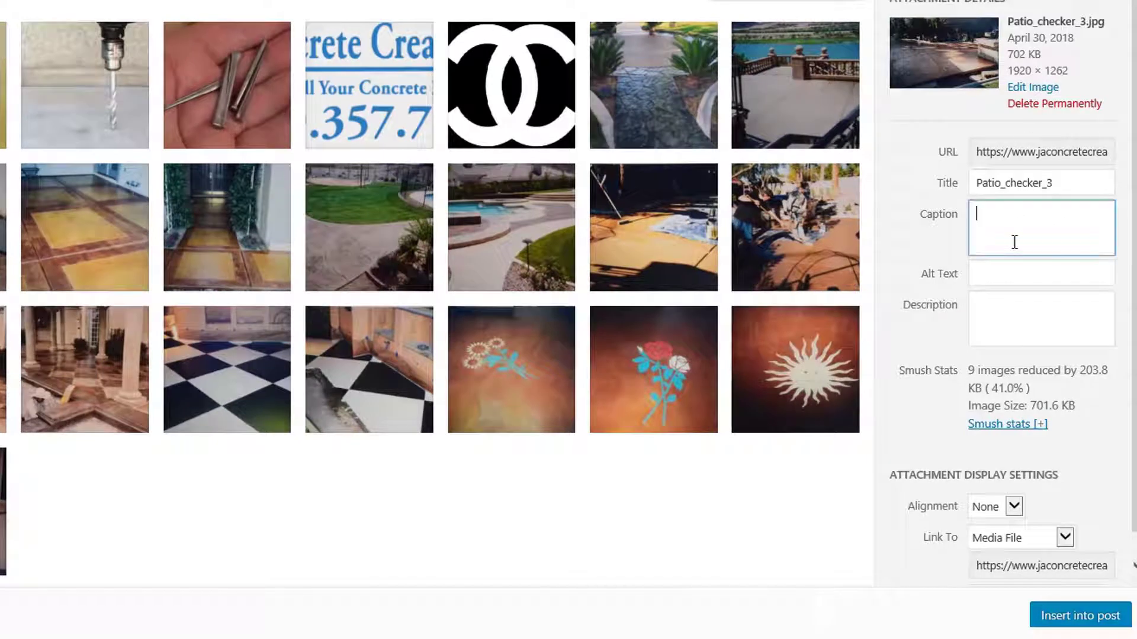
click(1010, 278)
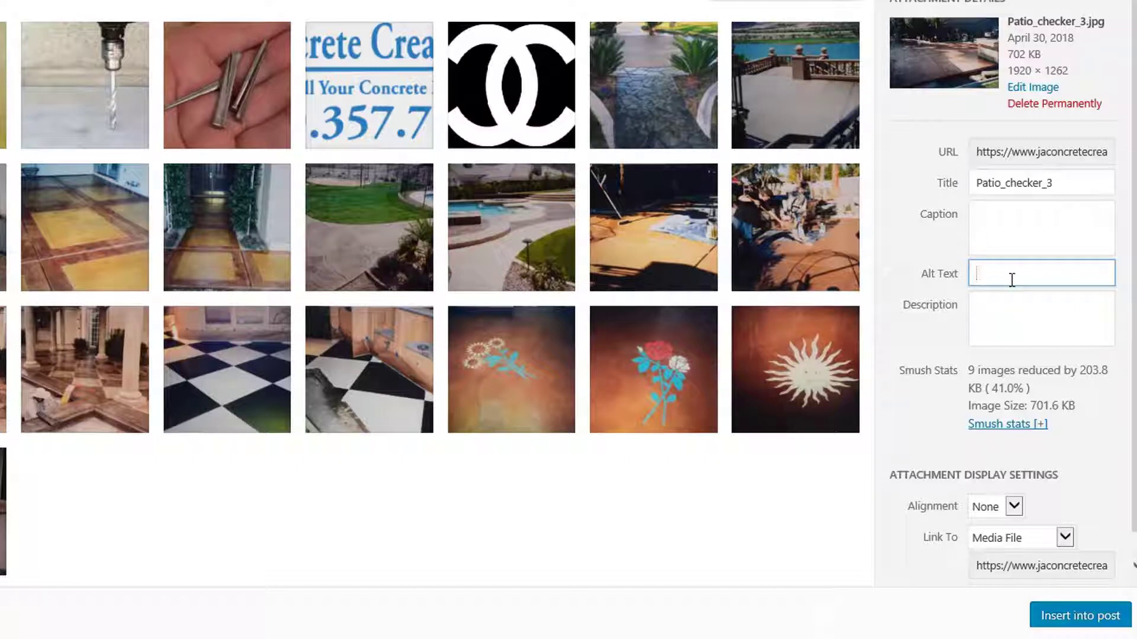
text(stamped patio)
click(1012, 312)
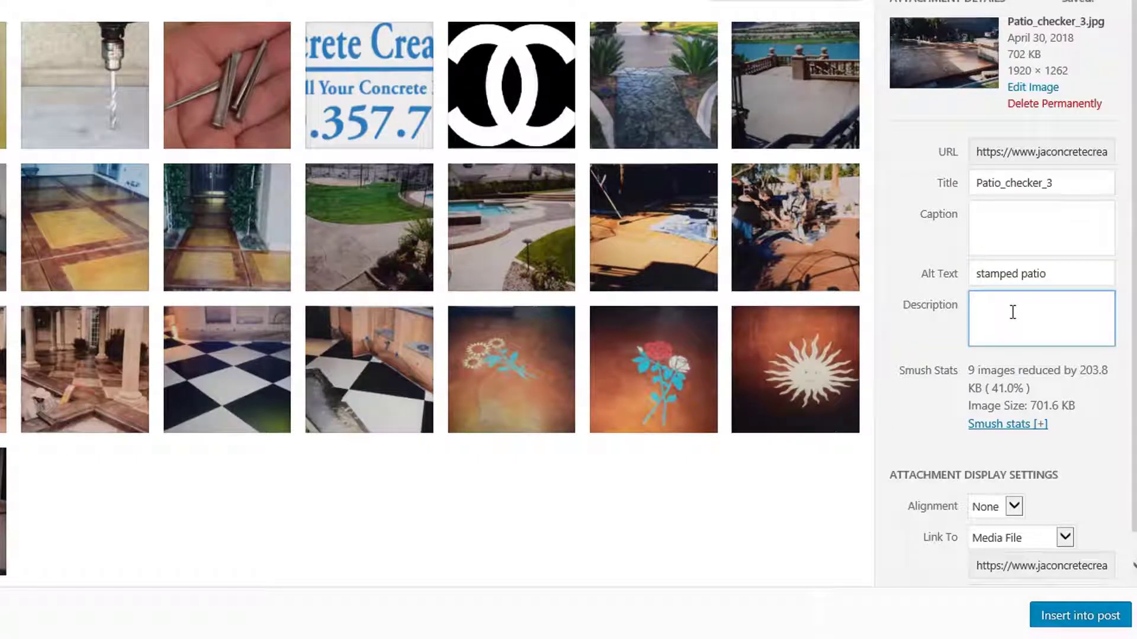
text(concrete creations )
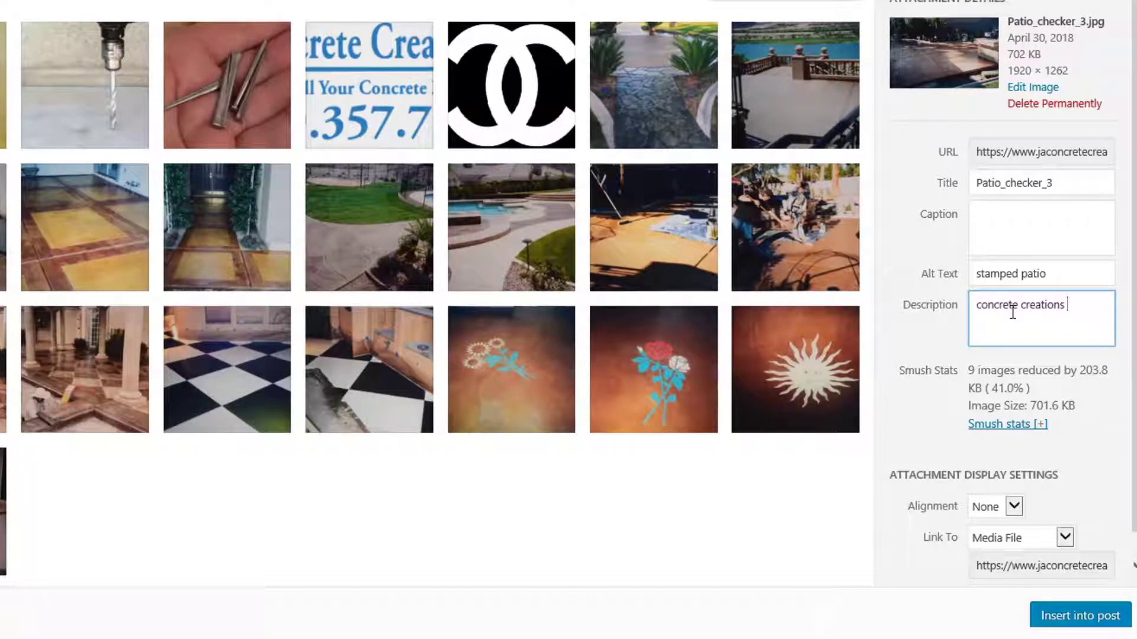
text(stamped patio)
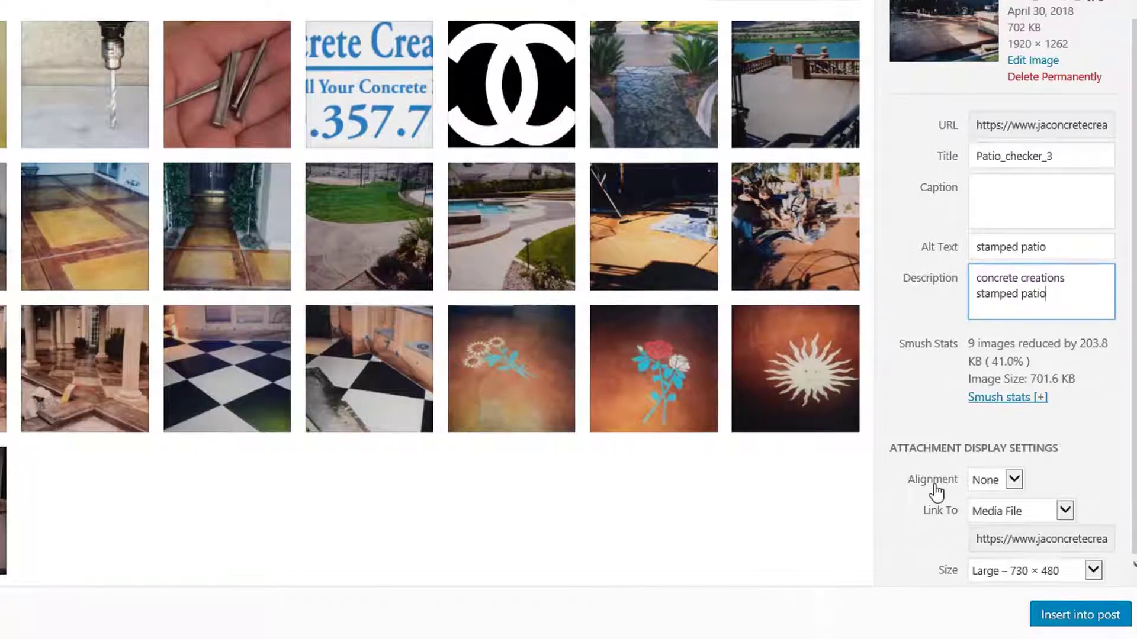
- Set the photo's alignment to Center and keep its link target as Media File
click(1017, 482)
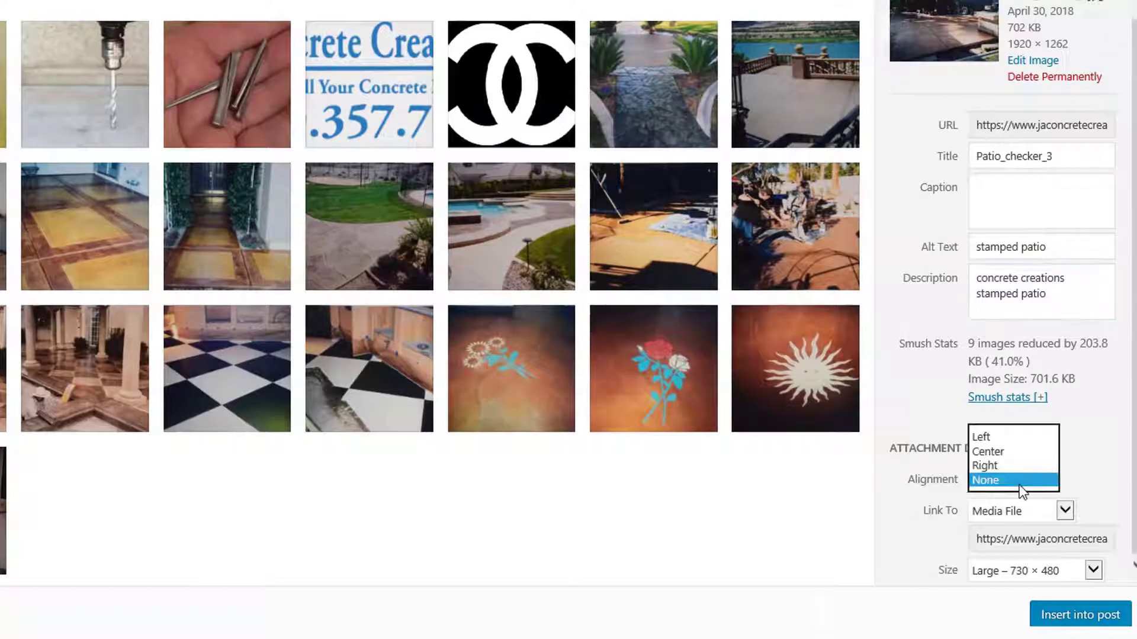
click(1002, 453)
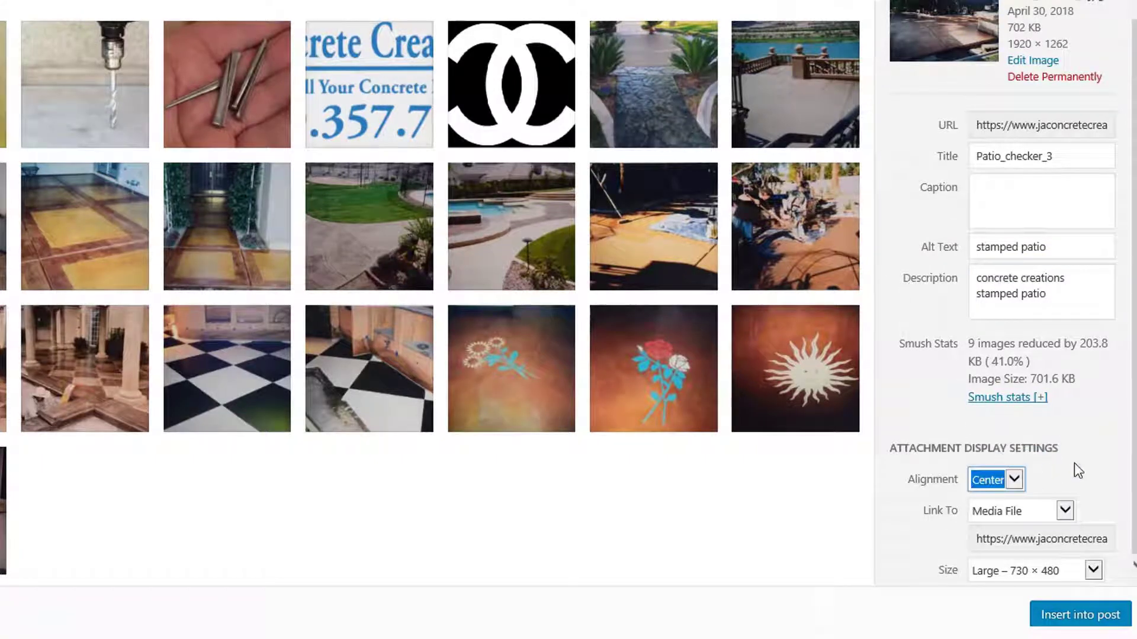
click(1070, 515)
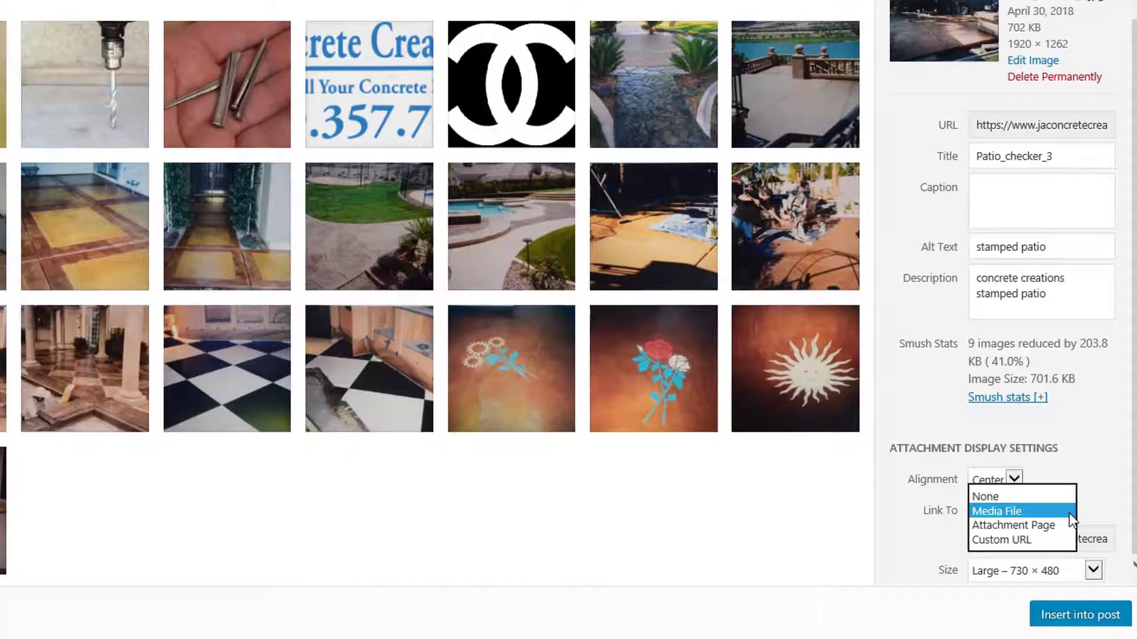
click(1068, 513)
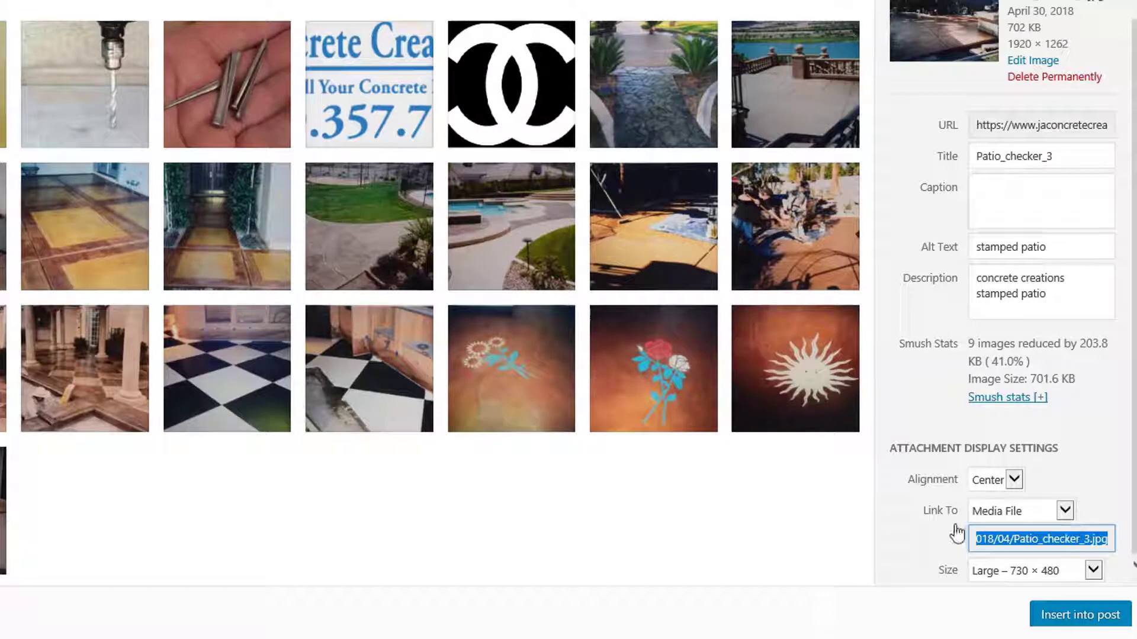
click(1018, 533)
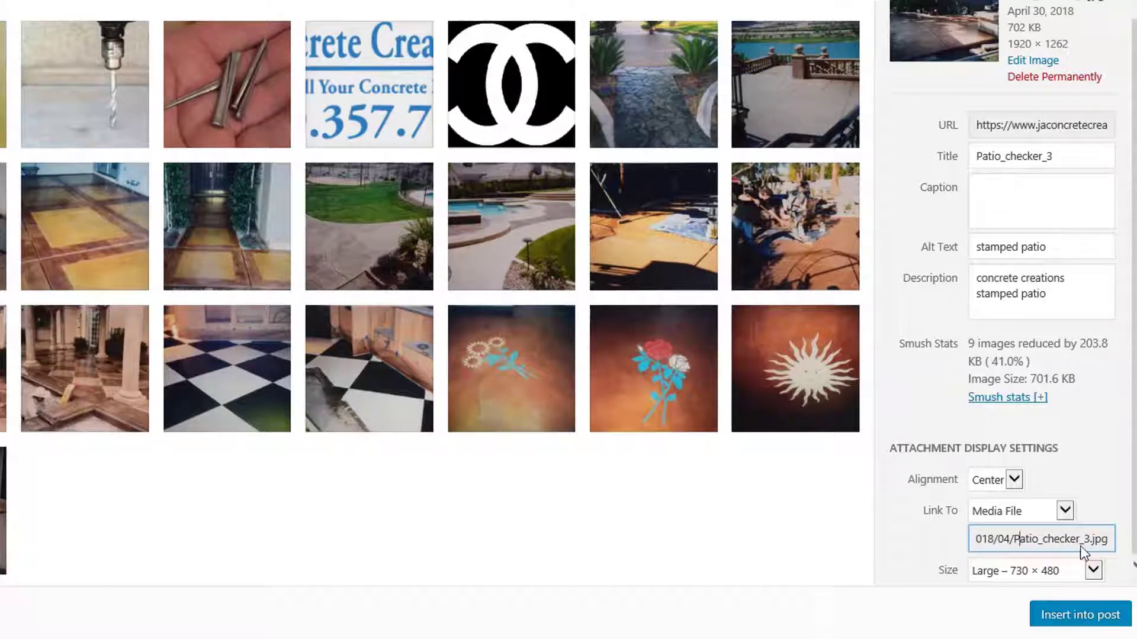
drag(1080, 542, 907, 546)
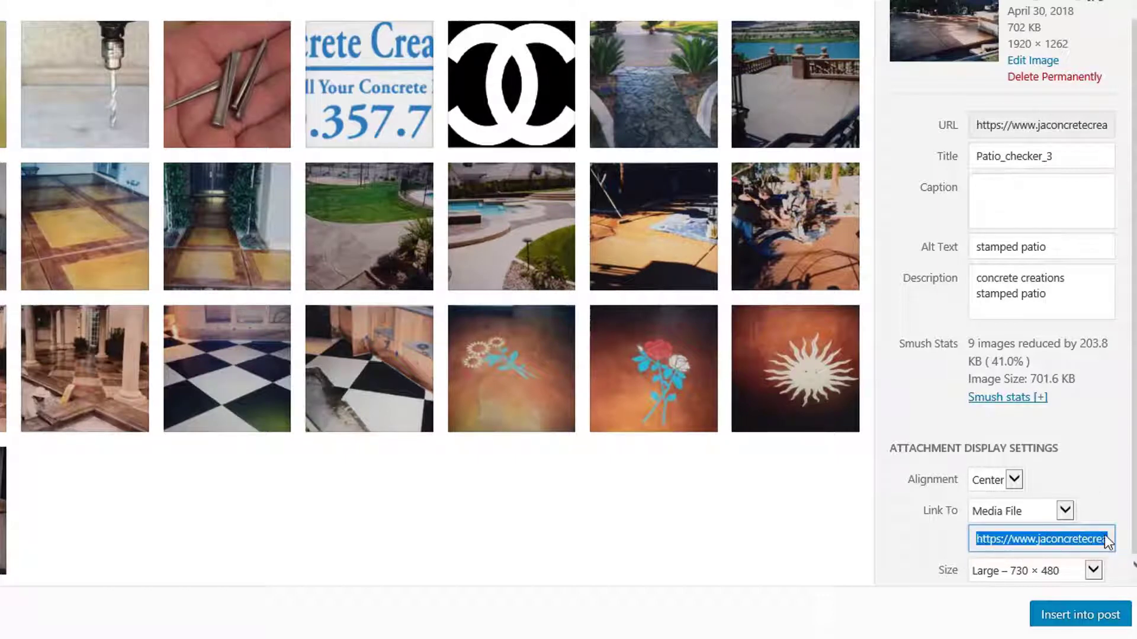
click(1101, 467)
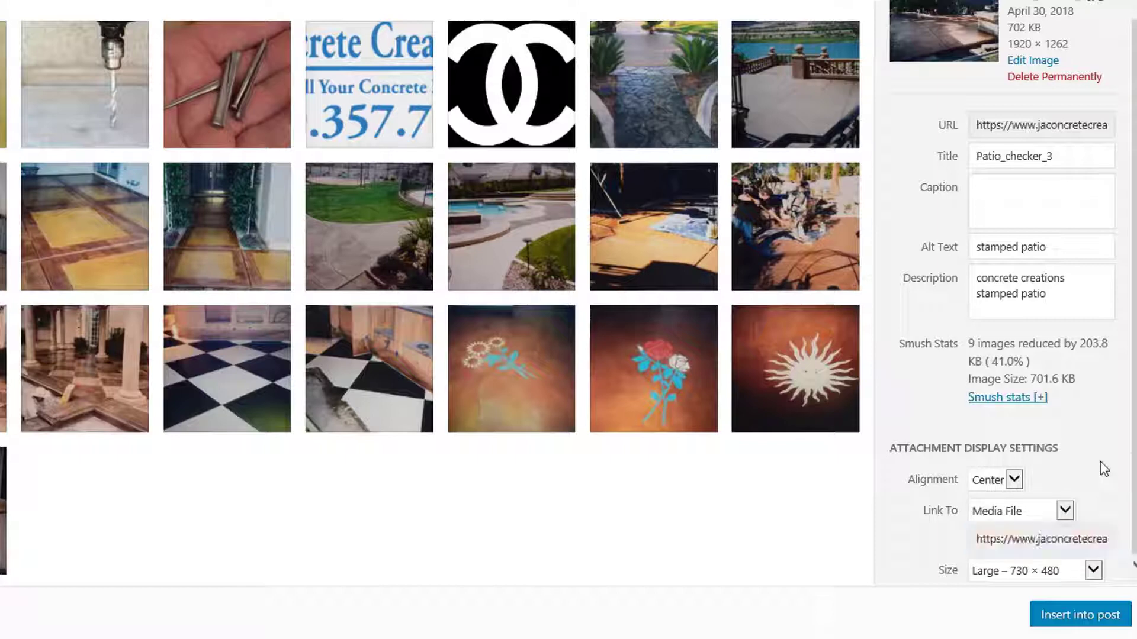
- Keep the photo size at Large – 730 × 480 and insert it into the post
click(1090, 578)
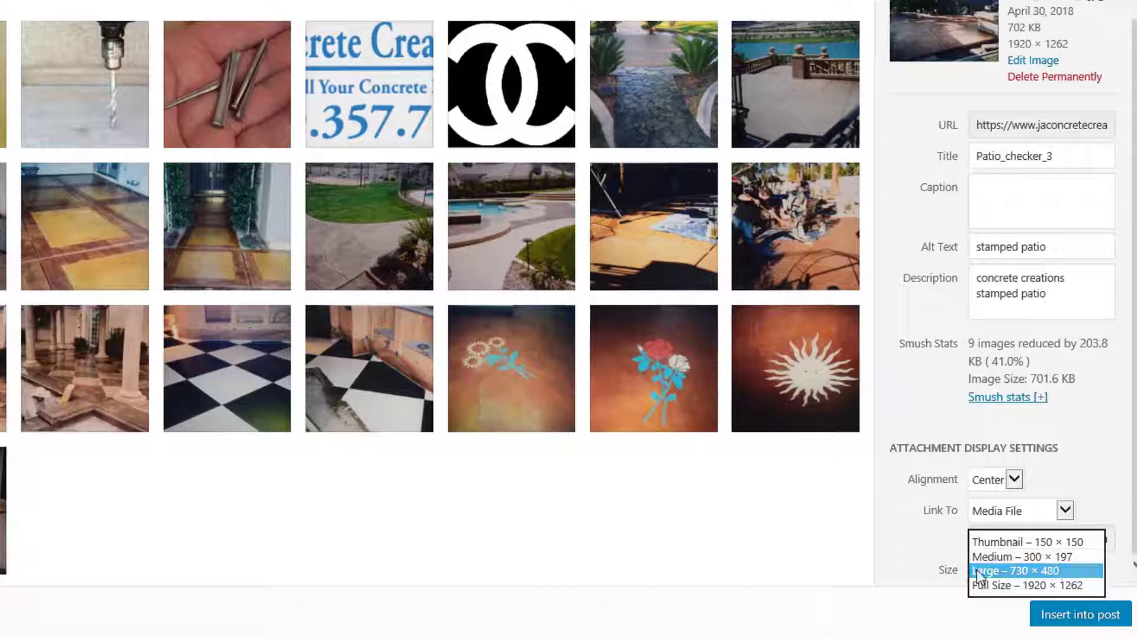
click(997, 572)
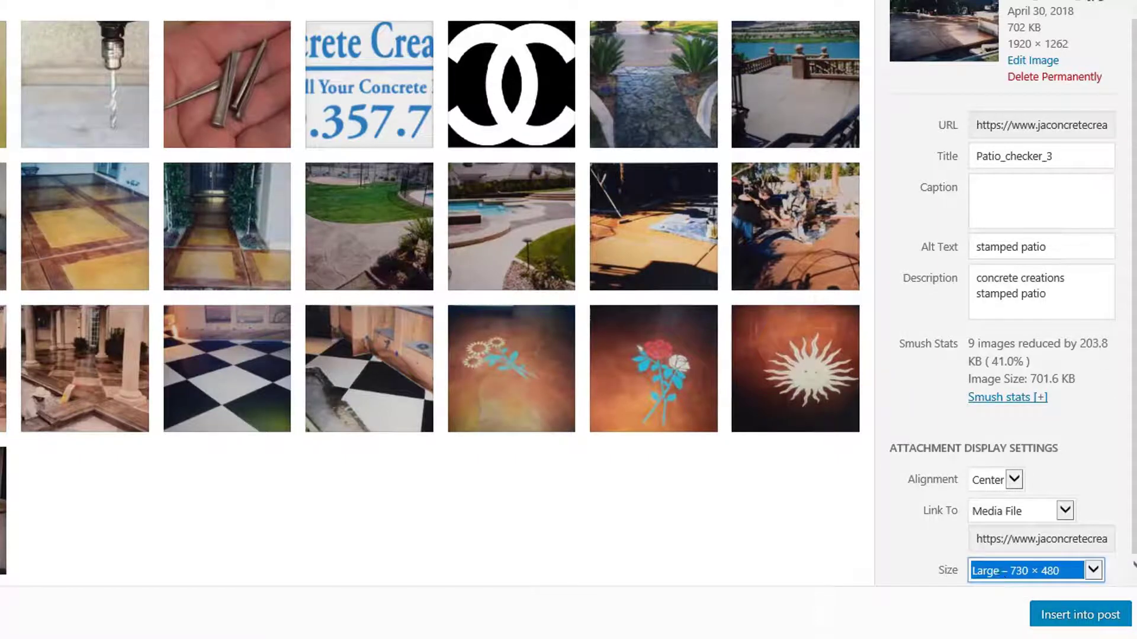
click(1097, 622)
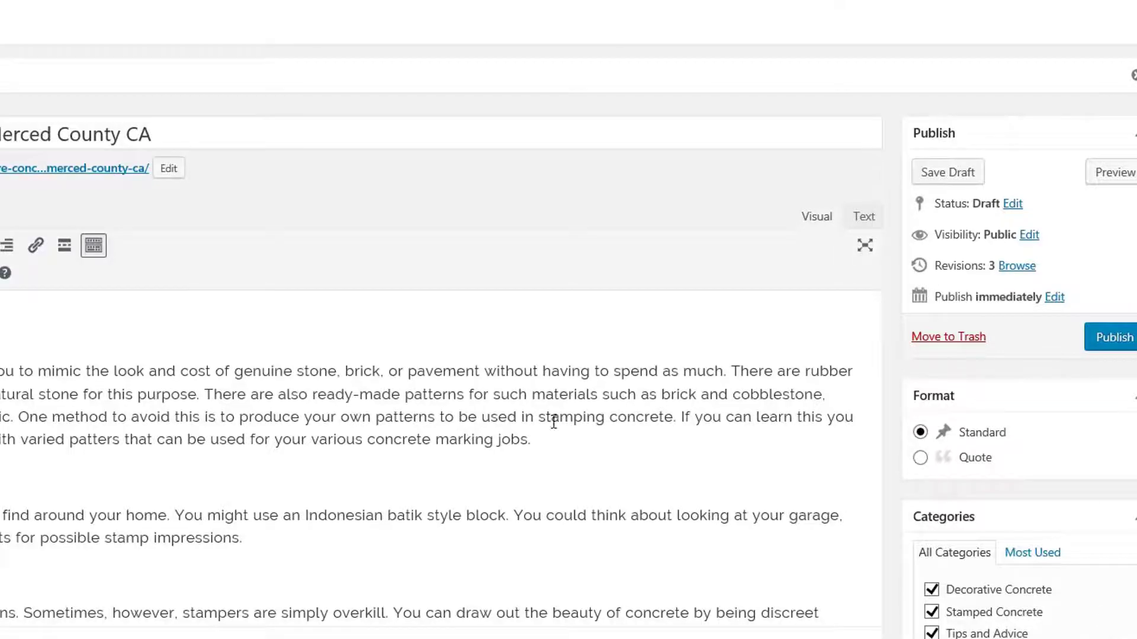
- Shrink the inserted patio photo slightly, keeping its proportions
scroll(597, 438, down, 6)
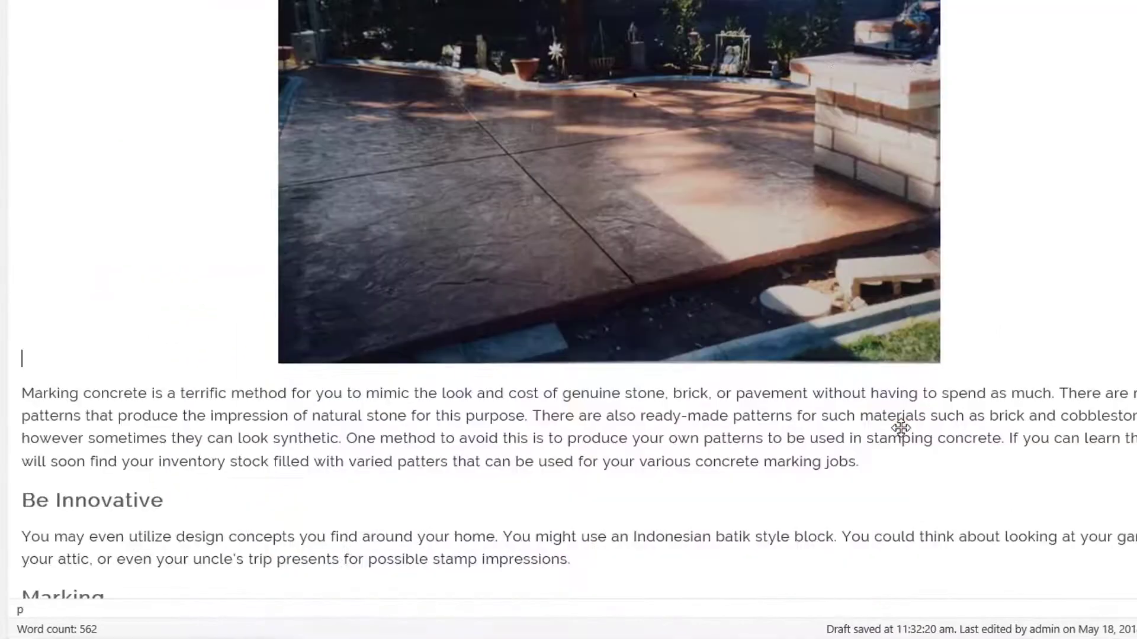
click(668, 248)
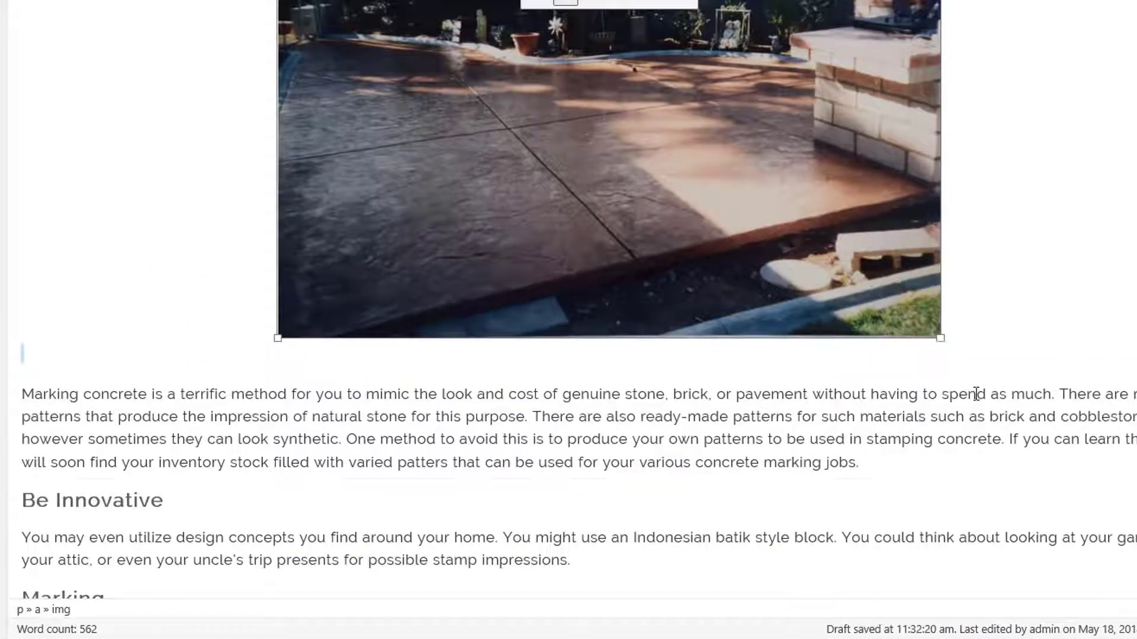
scroll(976, 393, up, 2)
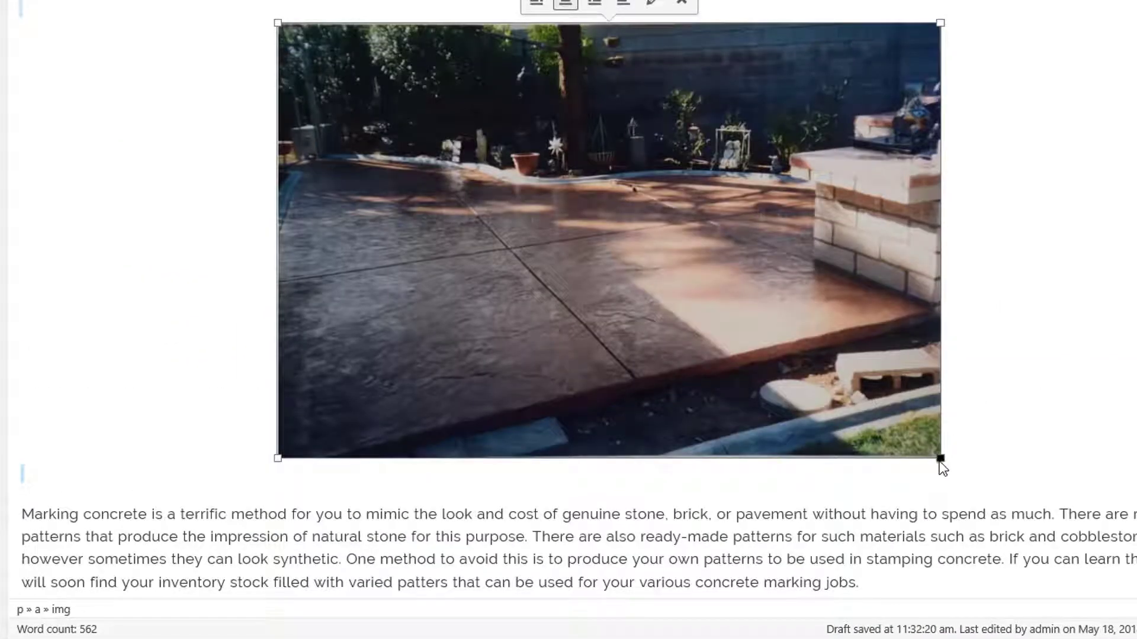
drag(941, 465, 920, 431)
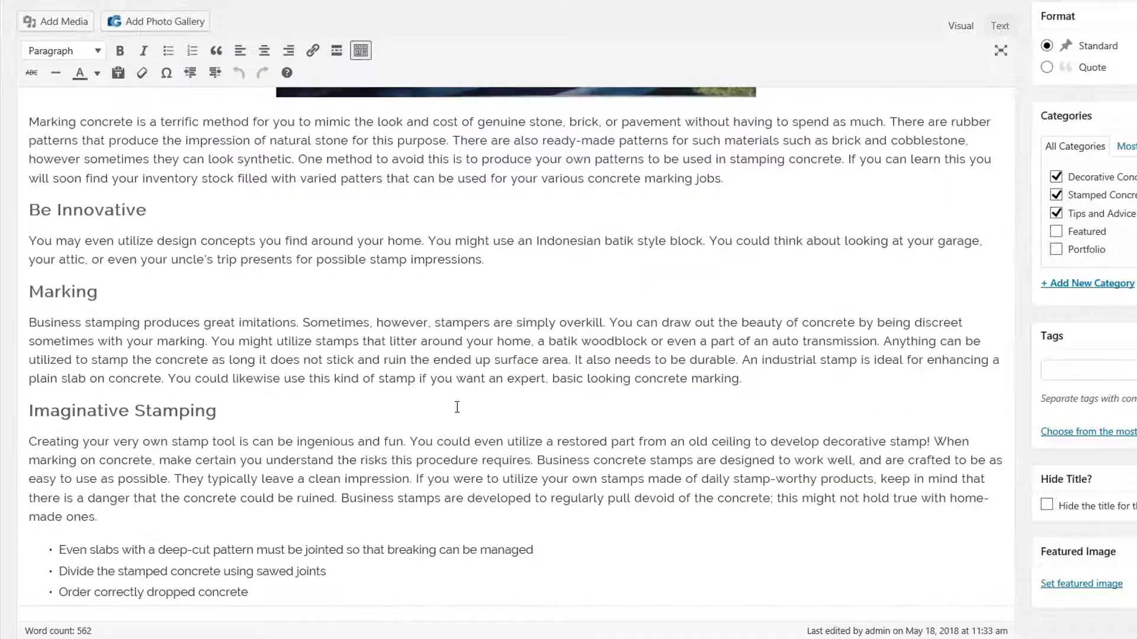
- Add a blank line above the "Imaginative Stamping" heading and copy "Business stamping" from the paragraph under "Marking"
key(Return)
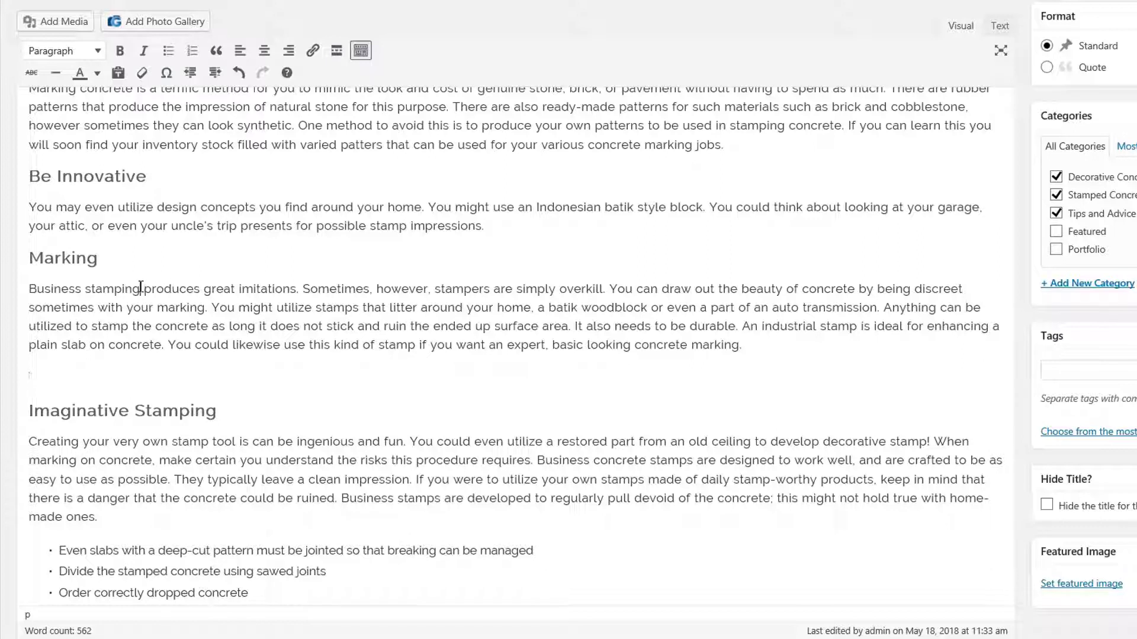
drag(141, 288, 29, 288)
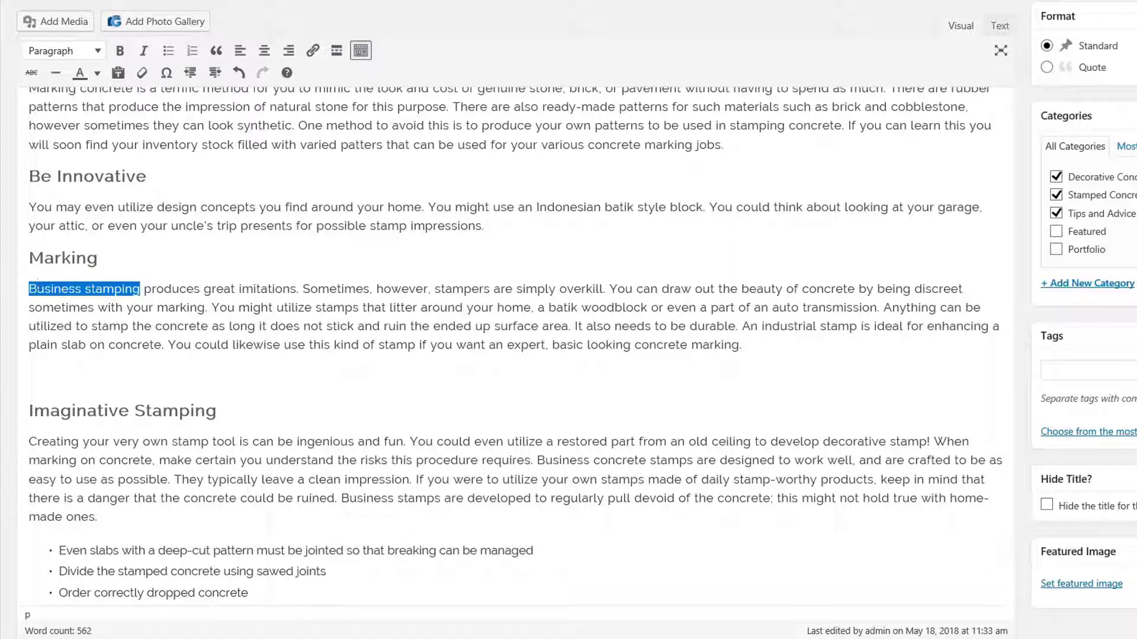
- Open google.com in a new browser tab and search for "Business concrete stamping"
key(ctrl+t)
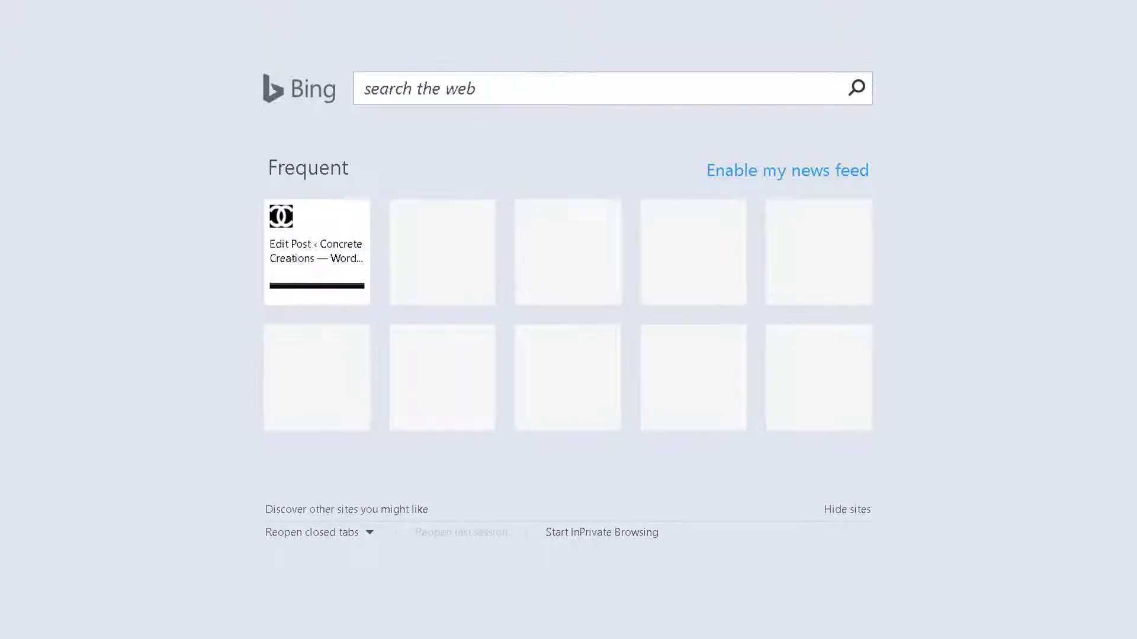
click(417, 84)
text(google.com)
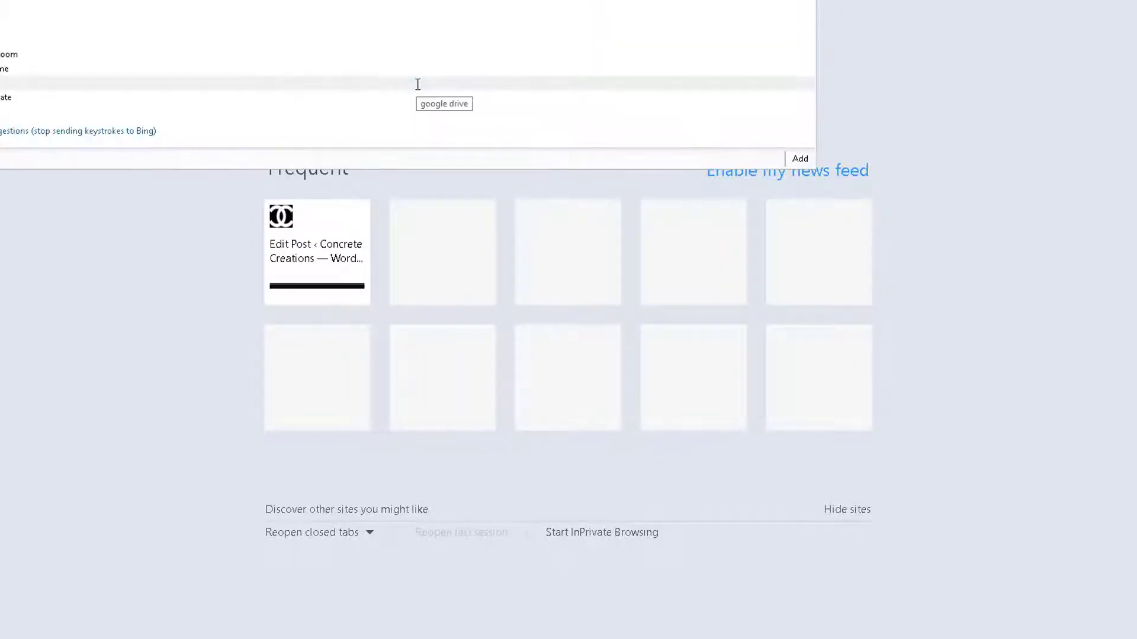
key(Return)
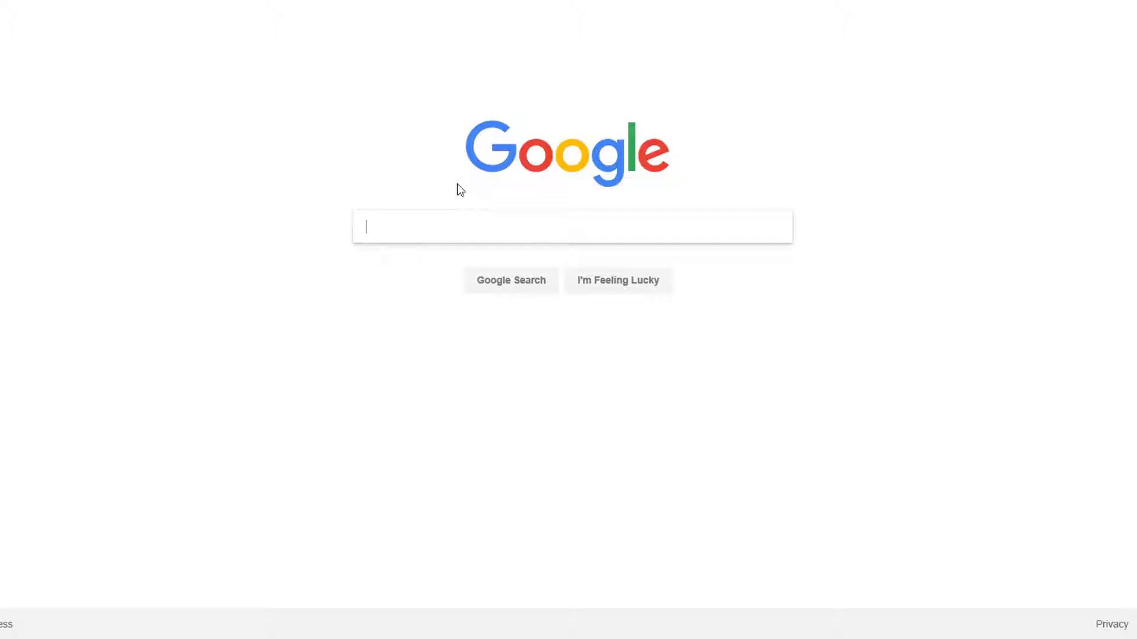
text(Business stamping)
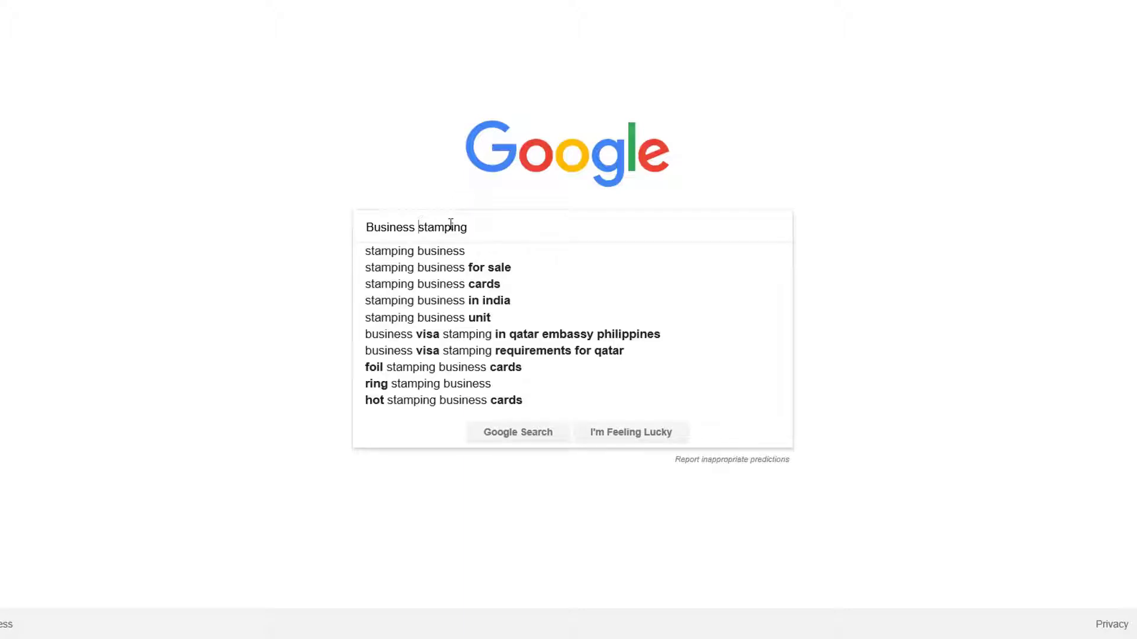
text(concrete)
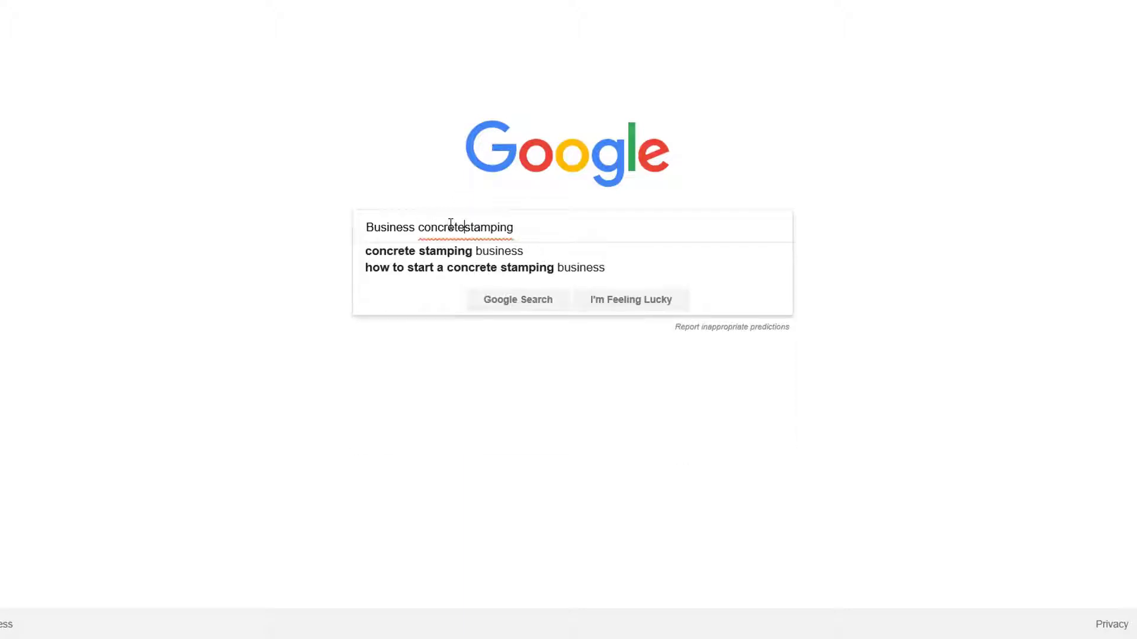
key(Return)
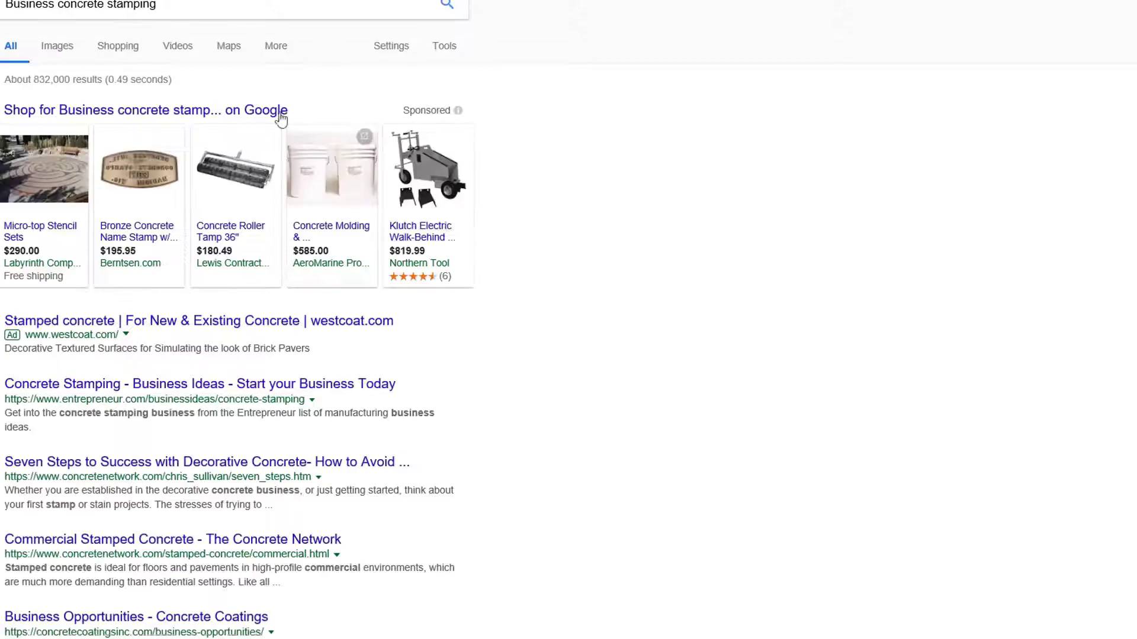
- Browse the image results for "Business concrete stamping" to find a suitable stamped concrete photo
click(60, 47)
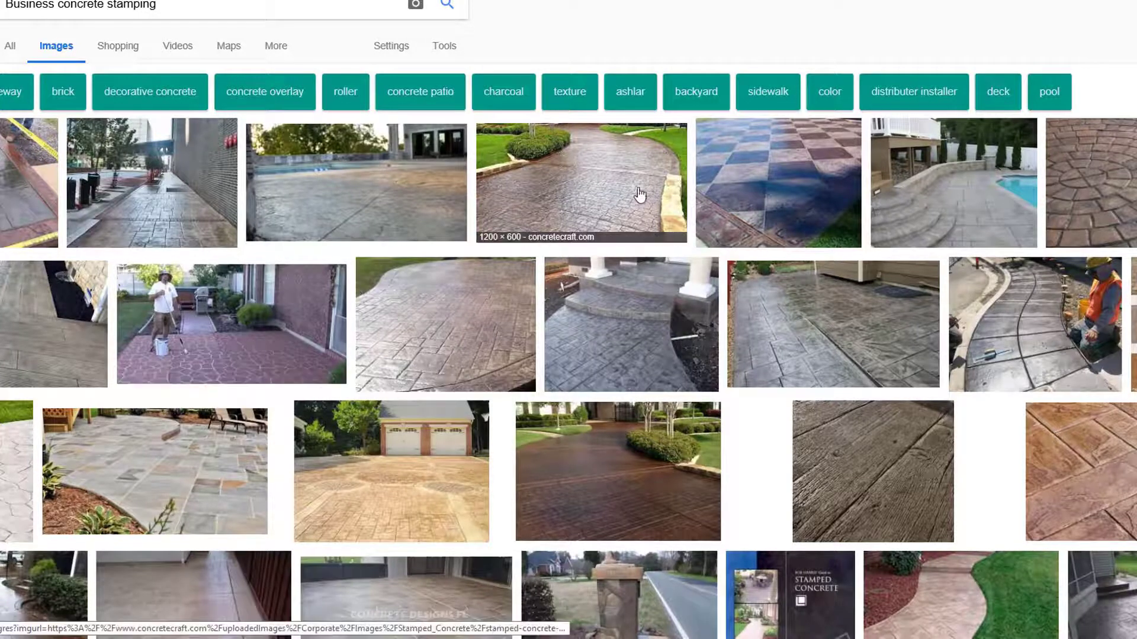
scroll(641, 193, down, 2)
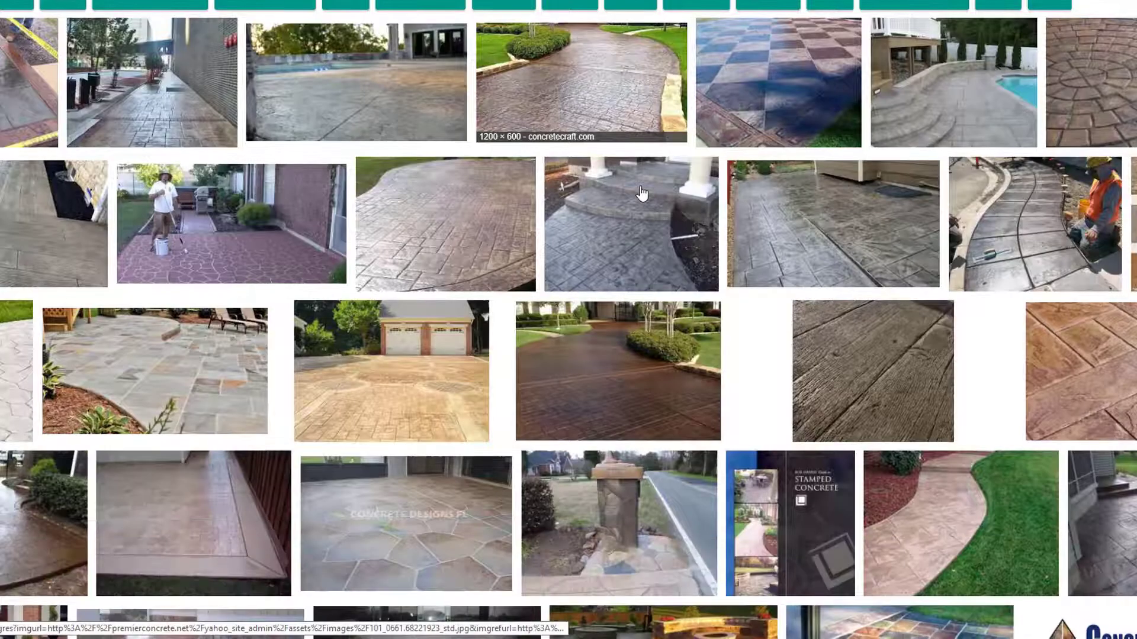
scroll(641, 193, down, 2)
scroll(641, 193, down, 4)
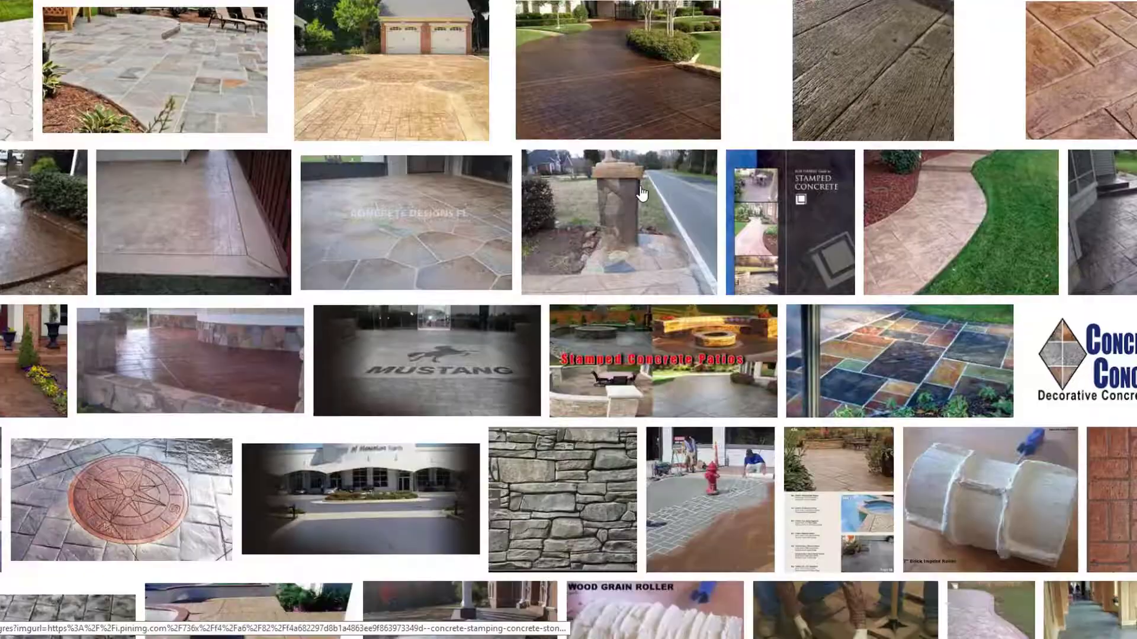
scroll(641, 193, down, 2)
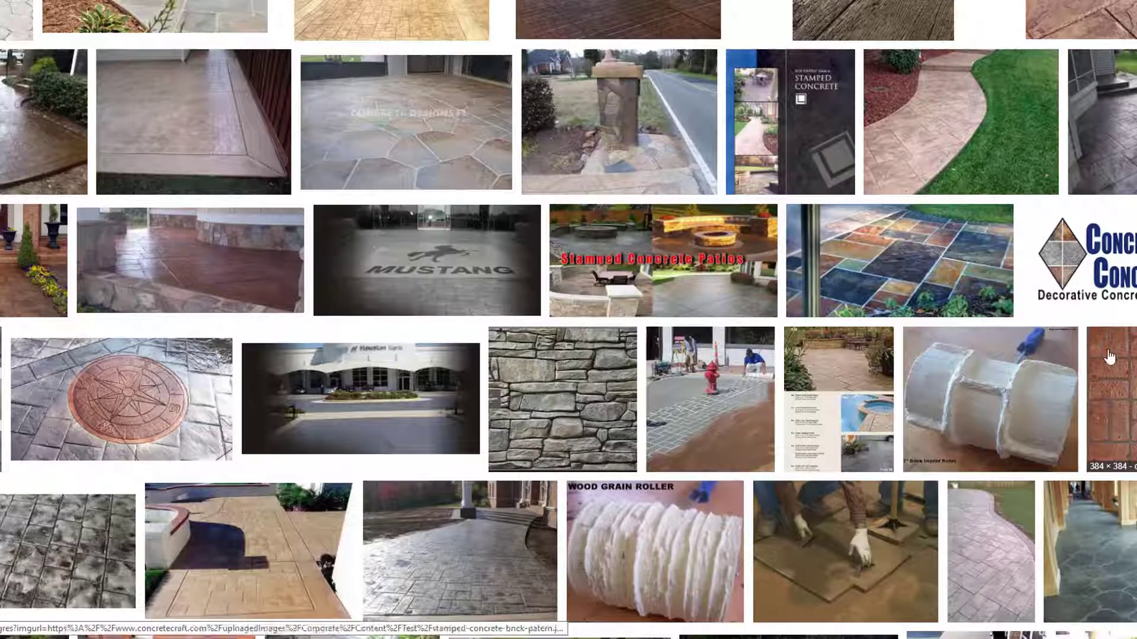
scroll(1084, 353, down, 2)
scroll(1085, 353, down, 2)
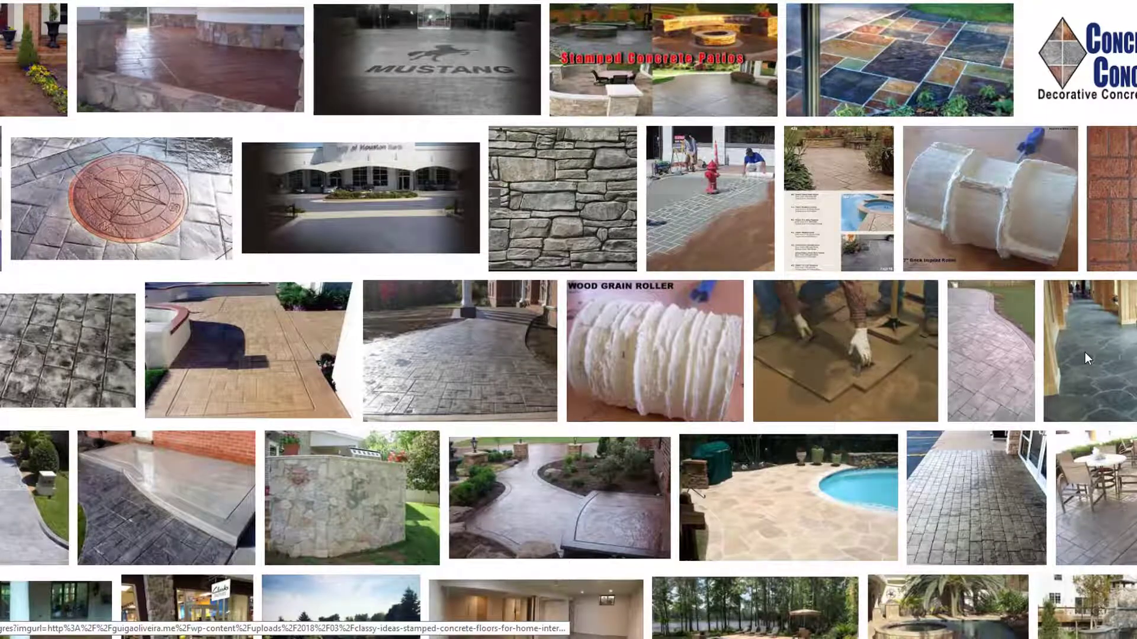
scroll(1084, 353, down, 4)
scroll(1085, 359, down, 2)
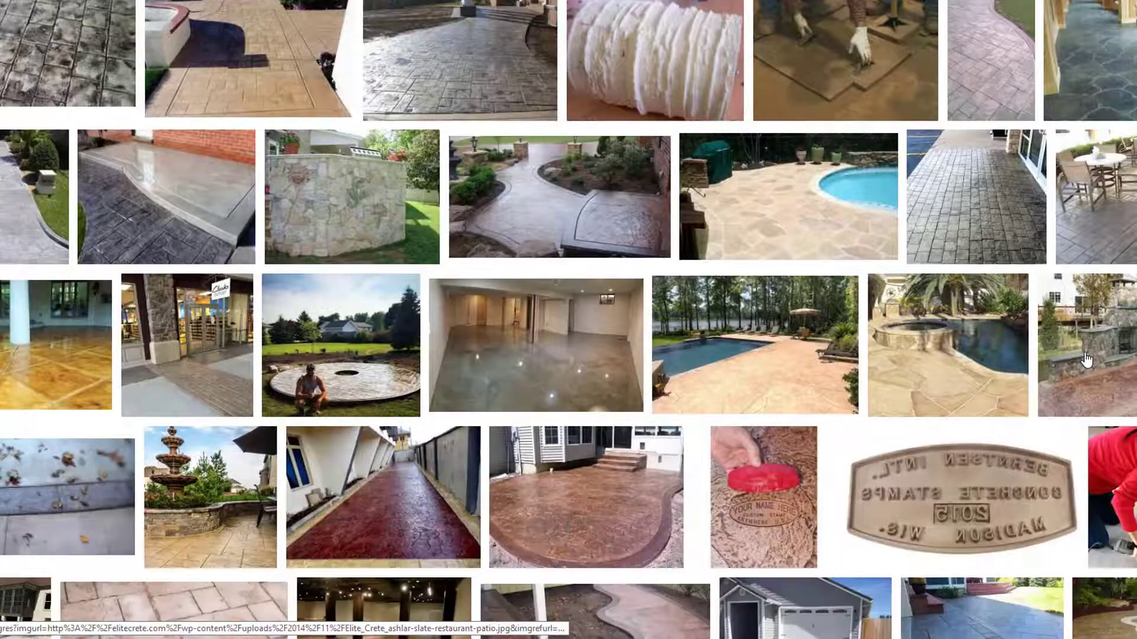
scroll(1086, 359, down, 2)
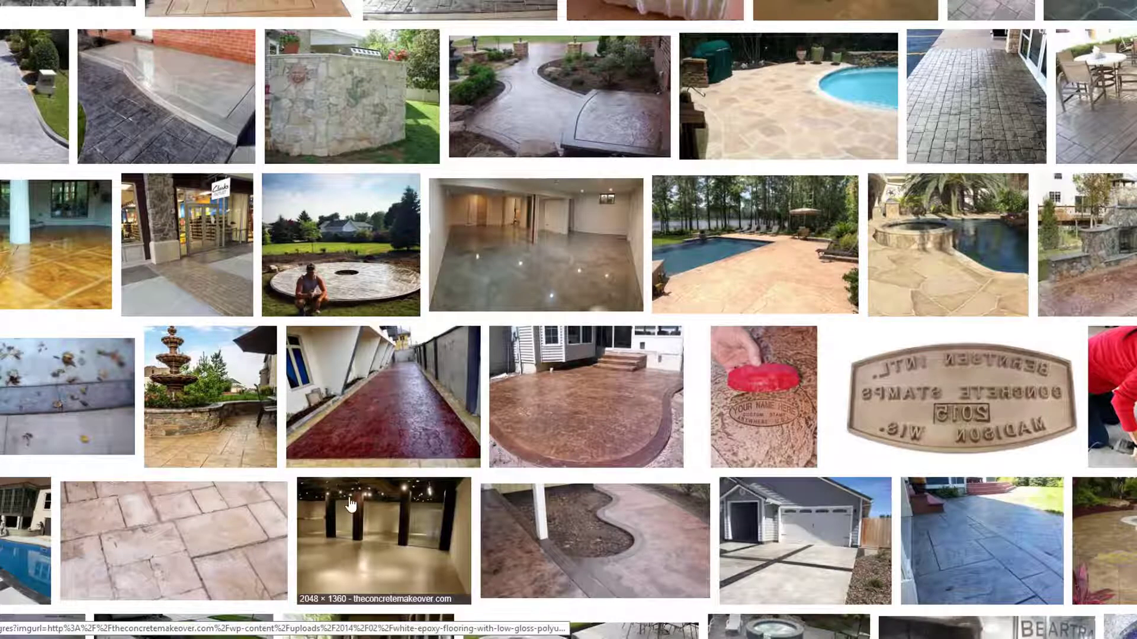
scroll(351, 506, down, 2)
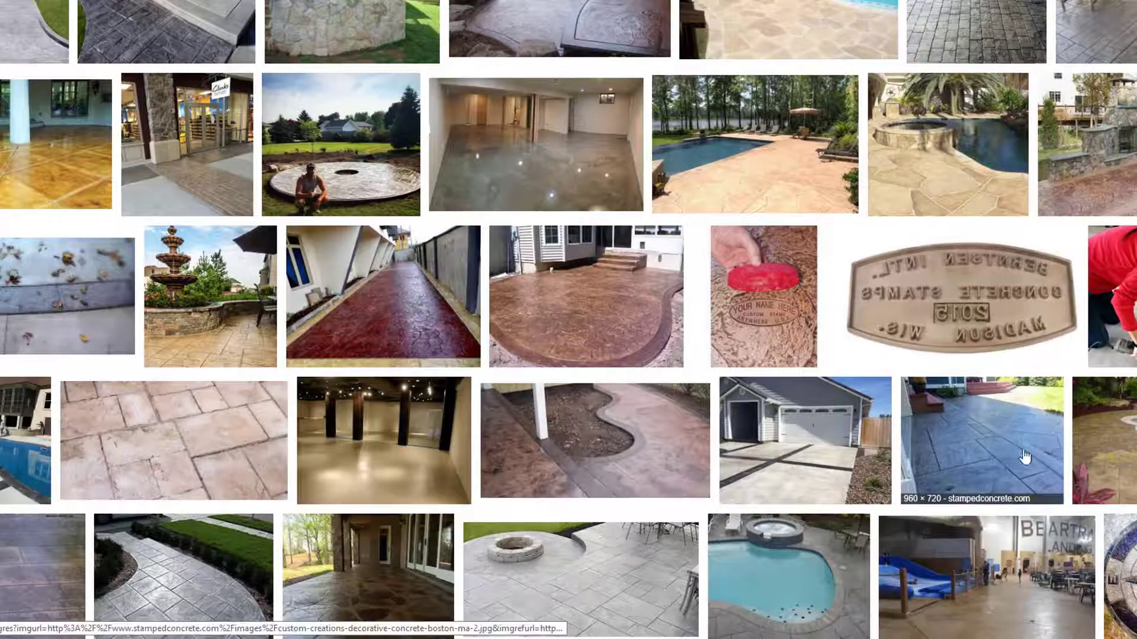
scroll(1121, 456, down, 2)
scroll(1101, 367, down, 4)
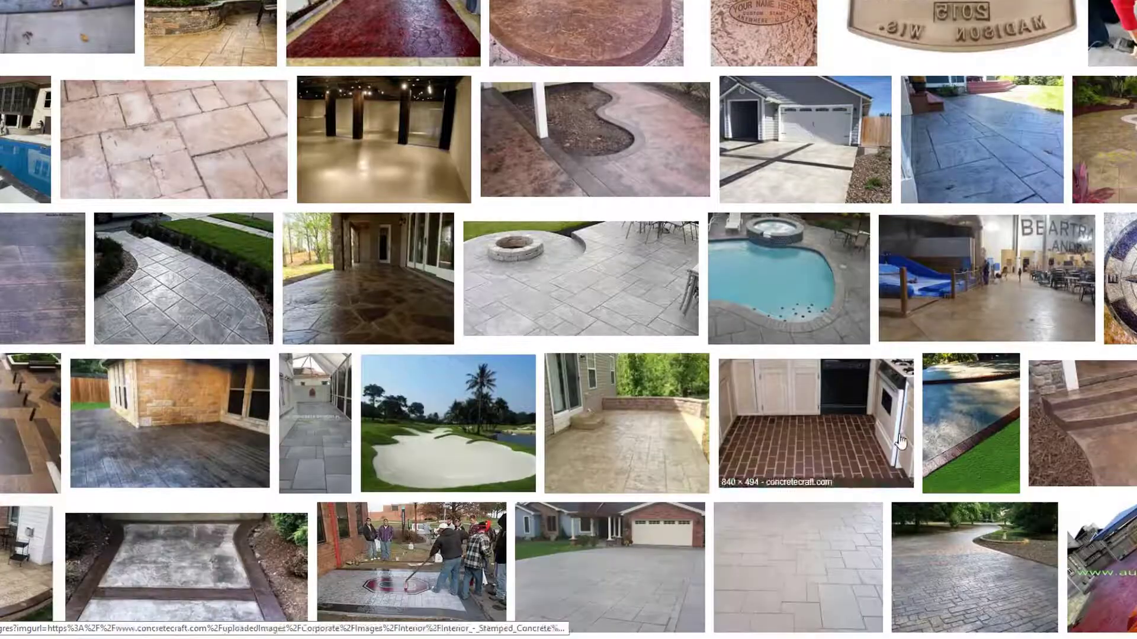
scroll(314, 329, down, 2)
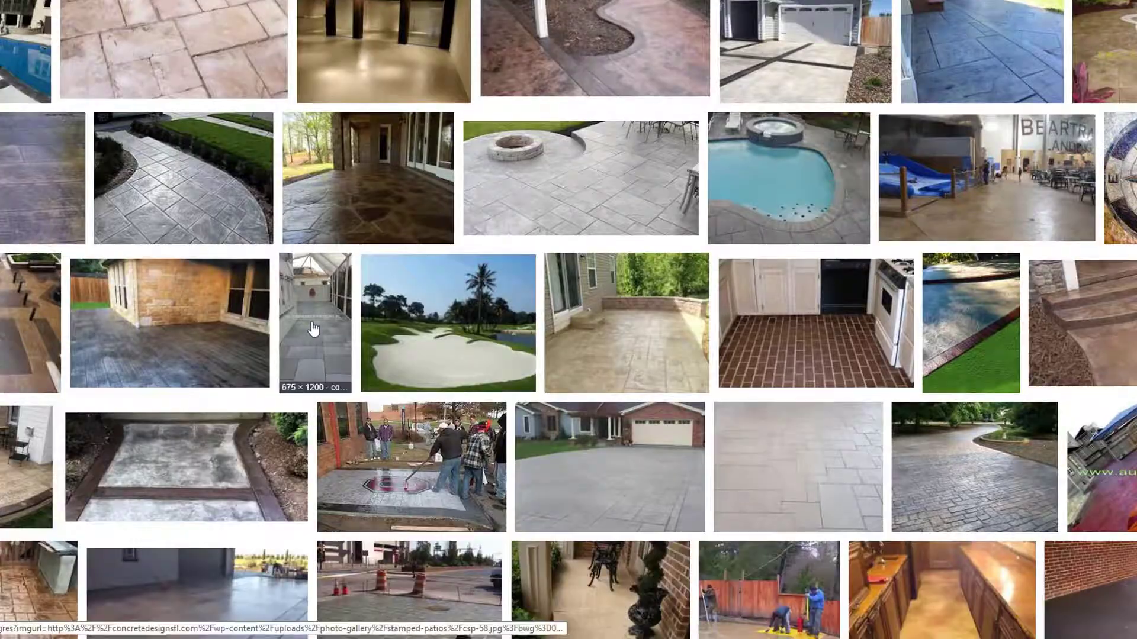
scroll(291, 372, down, 2)
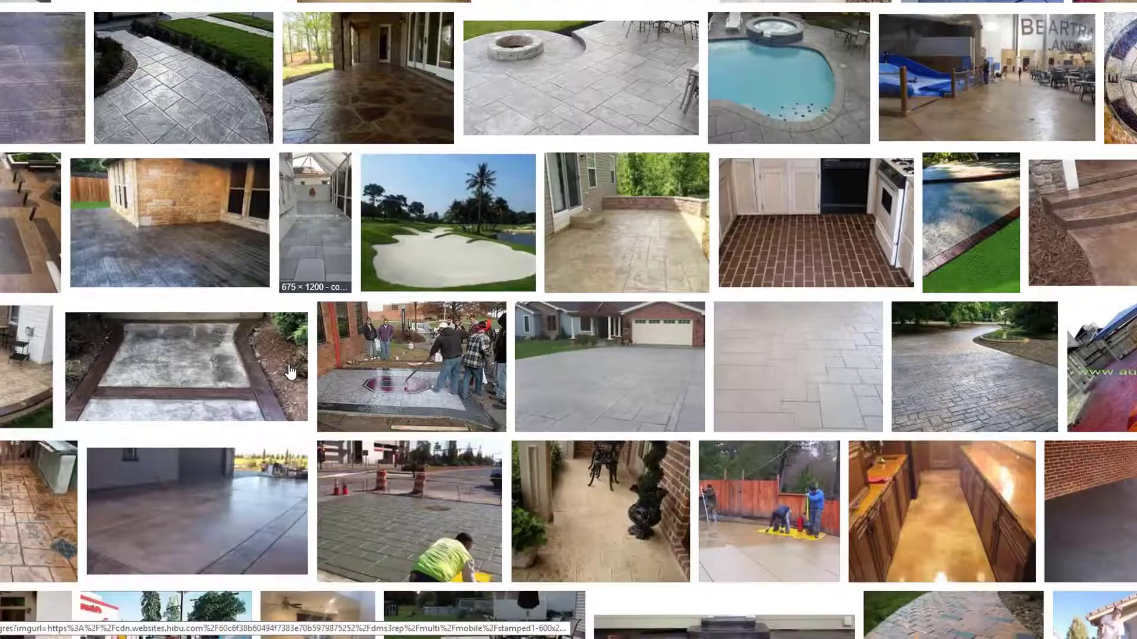
- Open the source page of the pale rectangular-slab stamped concrete photo and enlarge that photo from the page's gallery
click(844, 387)
right_click(382, 329)
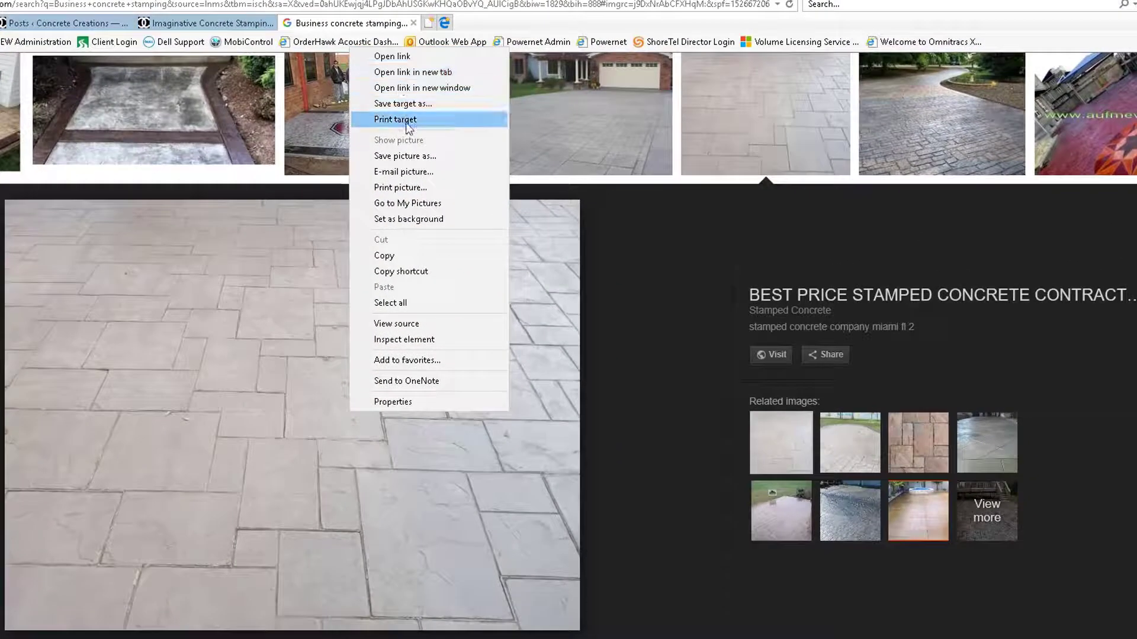
click(649, 308)
click(462, 424)
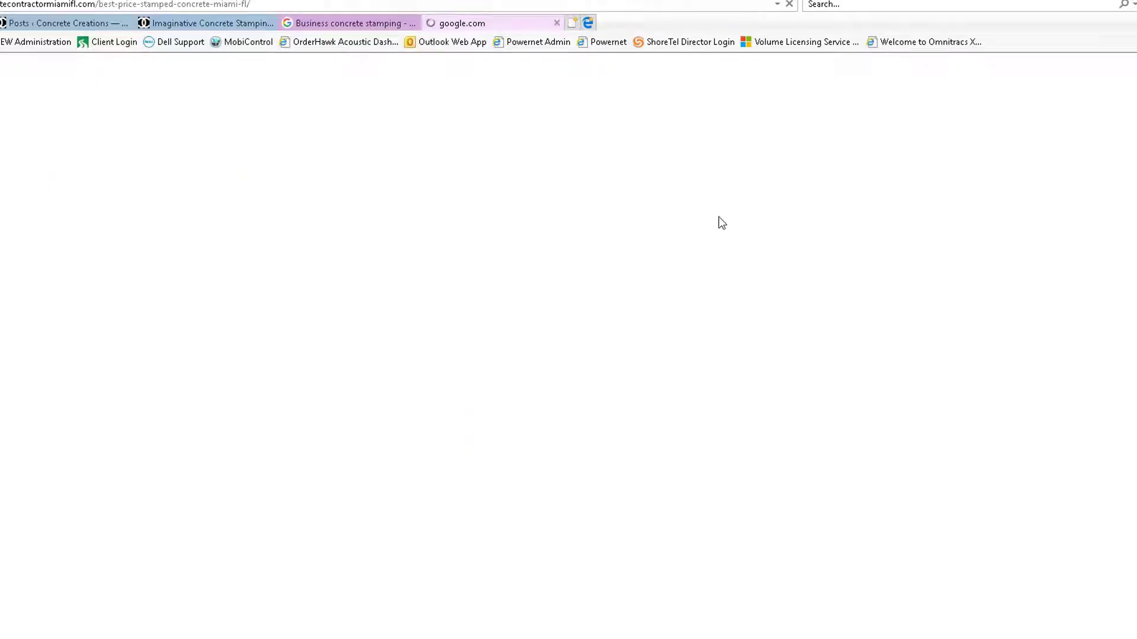
scroll(470, 456, down, 8)
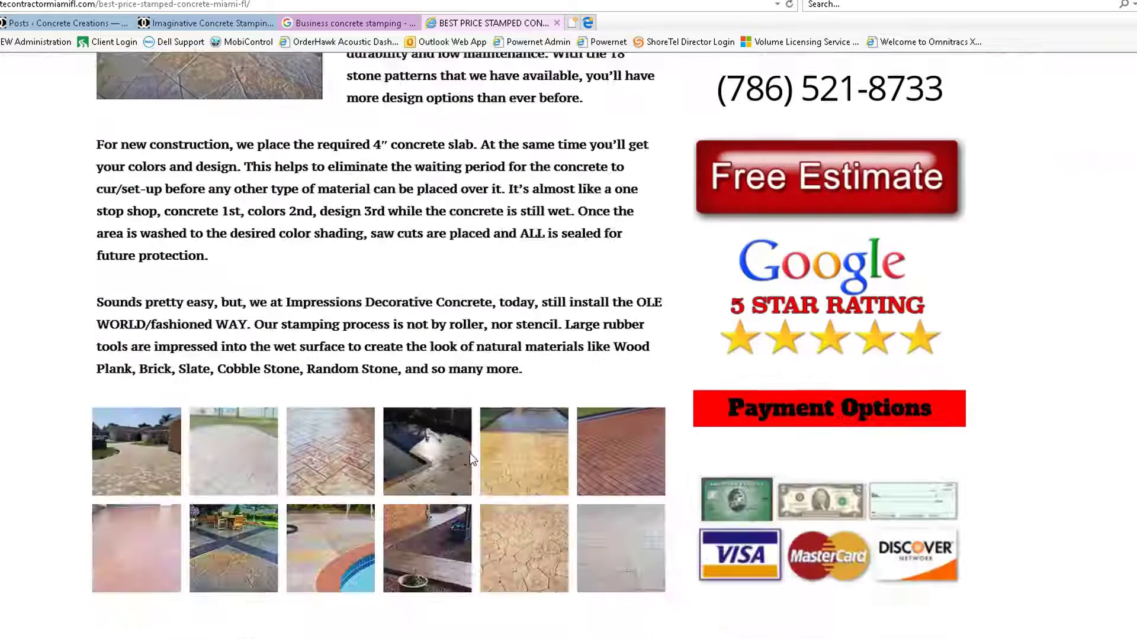
click(638, 368)
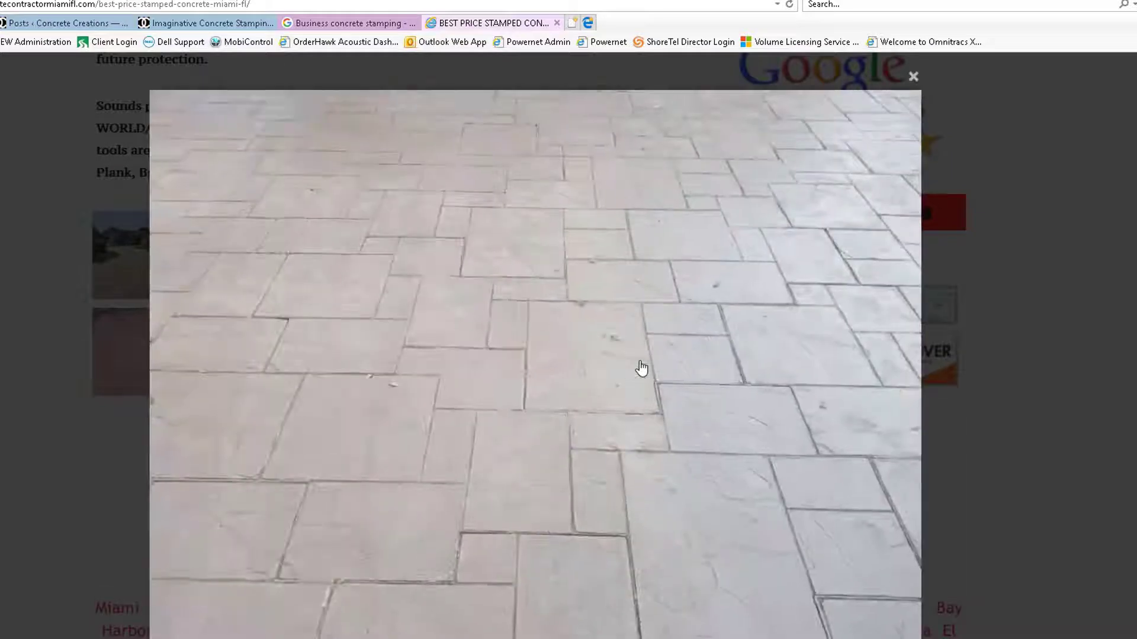
- Save the enlarged photo to the Desktop as stamped-concrete-company.jpg, dropping the city part of the suggested file name
right_click(528, 352)
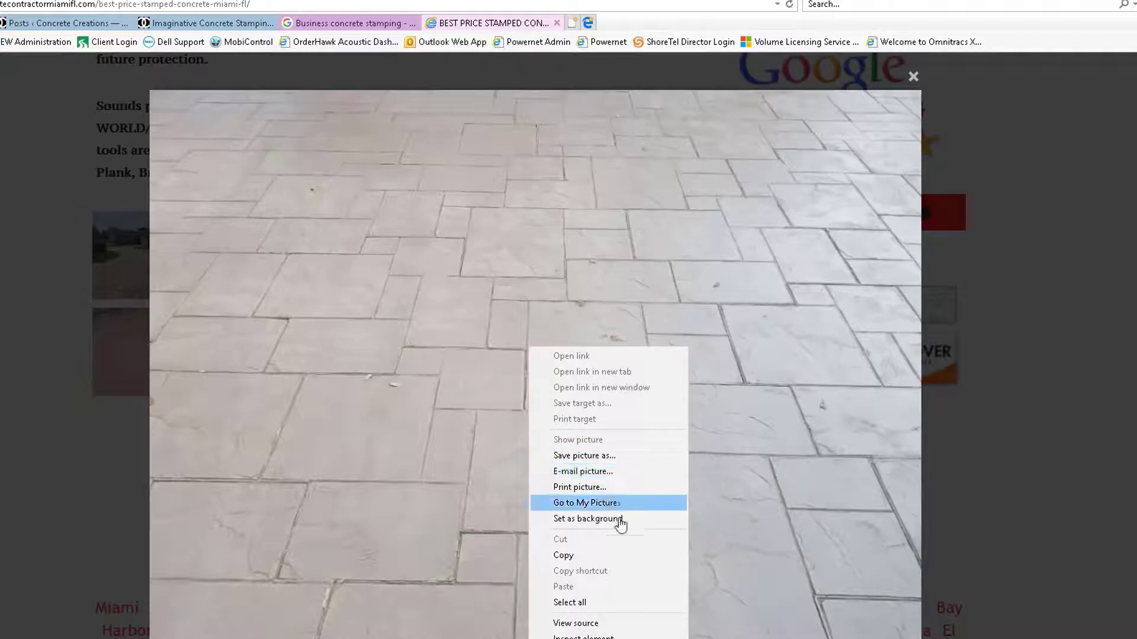
click(595, 456)
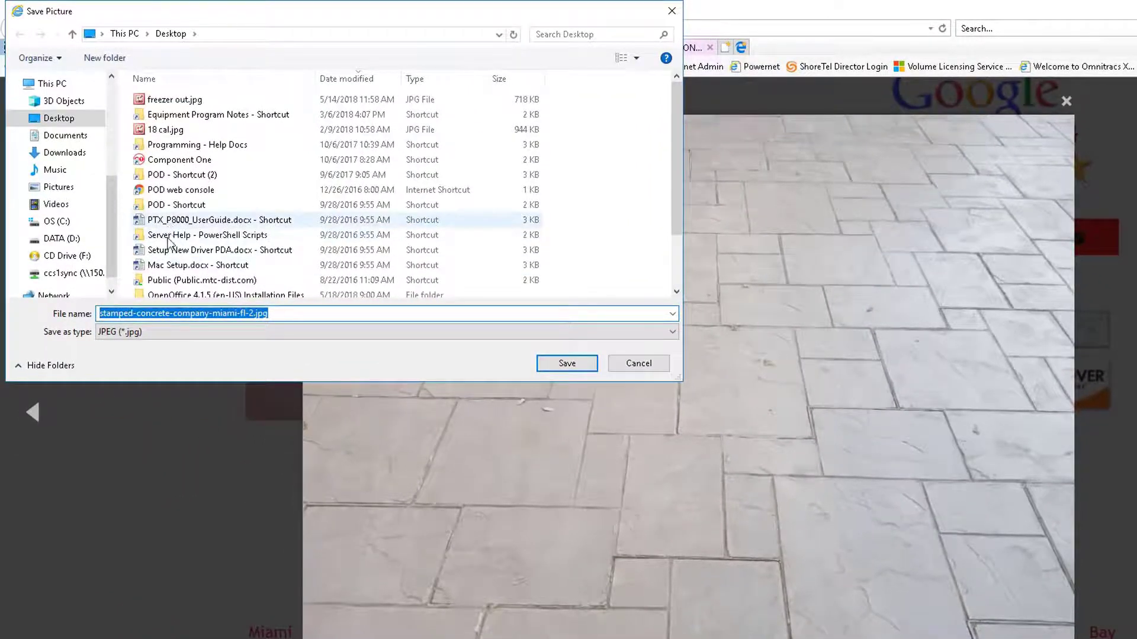
click(242, 314)
drag(252, 313, 210, 314)
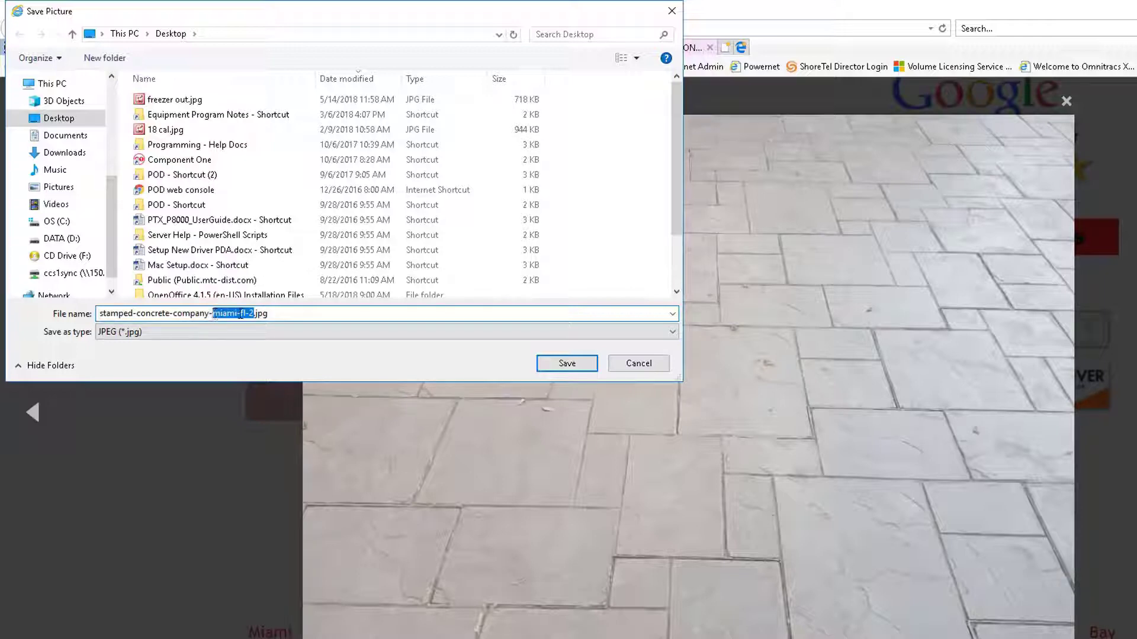
key(BackSpace)
key(BackSpace)
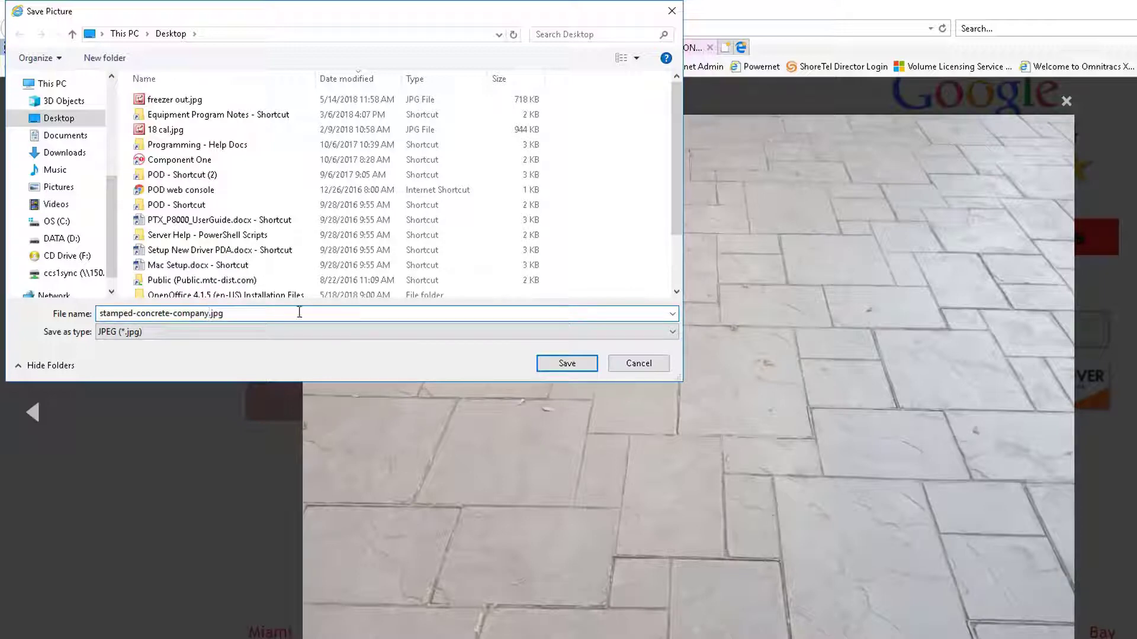
click(567, 368)
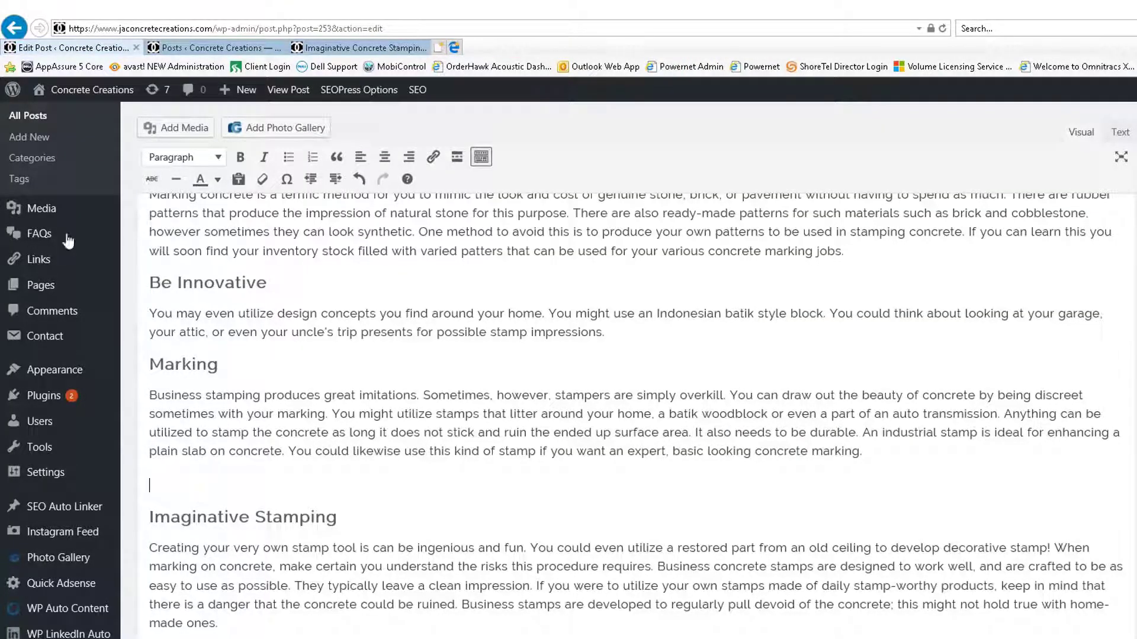
- Return to the post being edited and upload stamped-concrete-company.jpg from the Desktop as new media
click(188, 128)
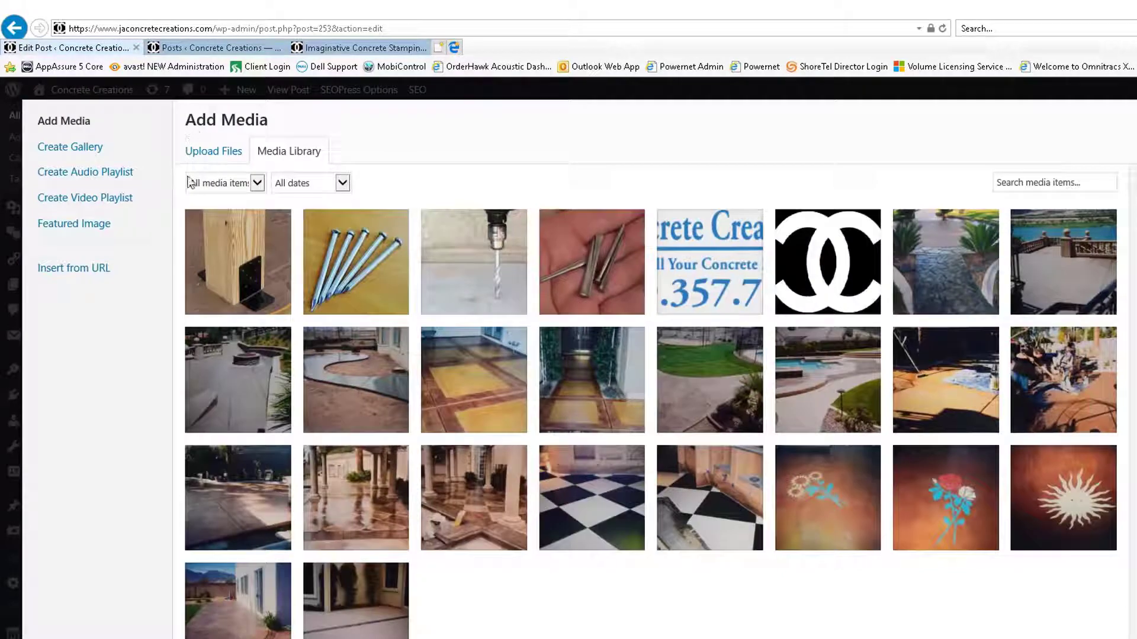
click(213, 153)
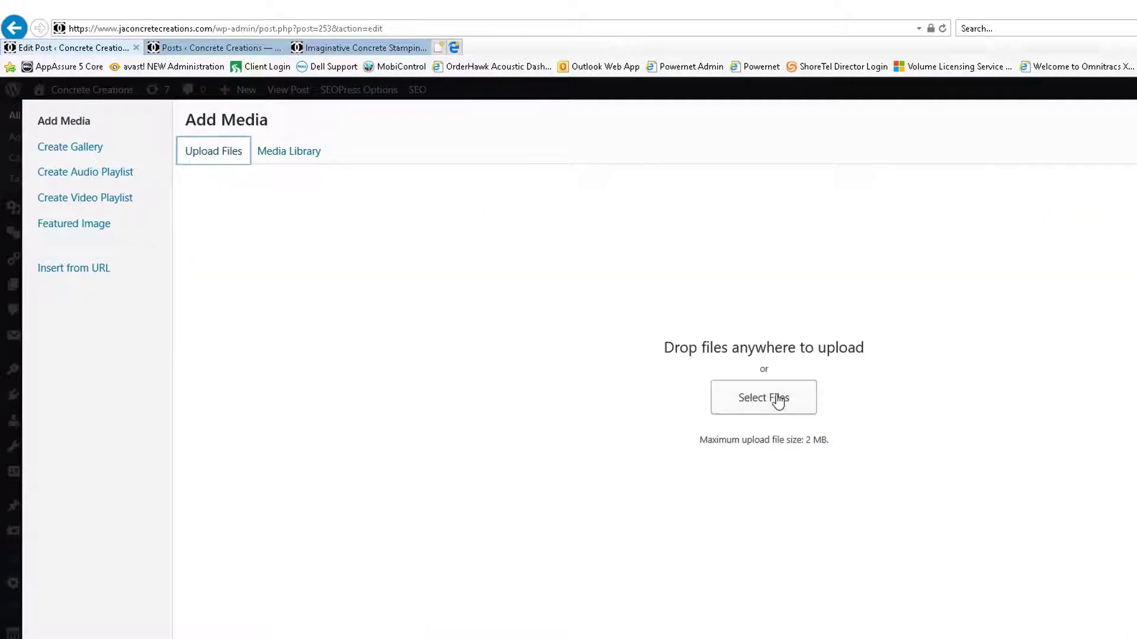
click(778, 400)
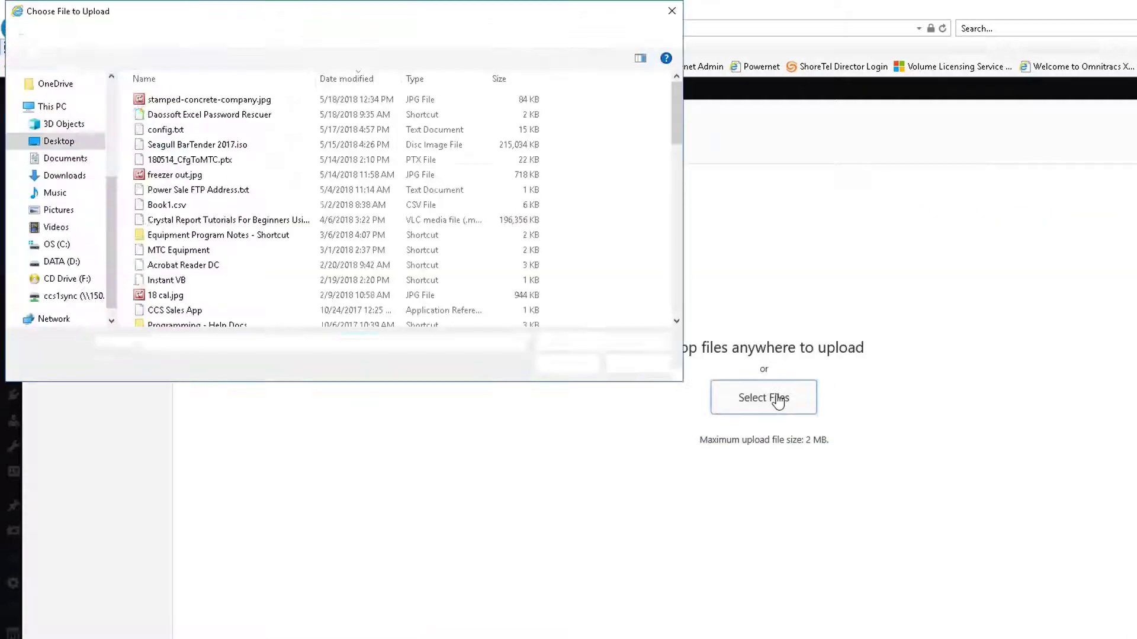
click(245, 104)
click(592, 366)
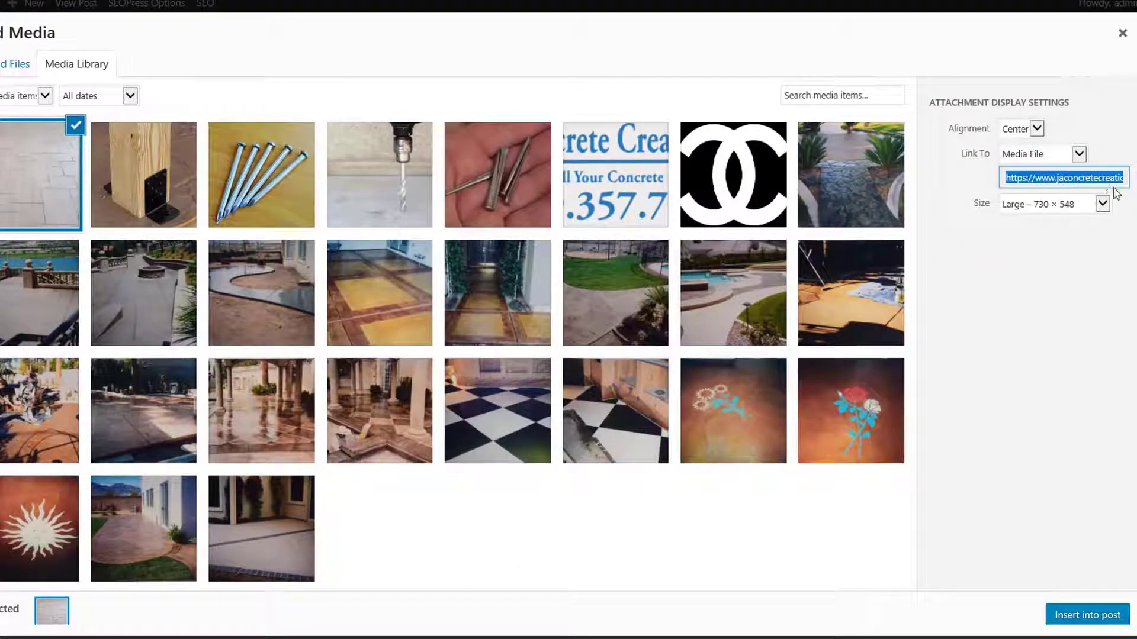
- Keep the uploaded photo's size at Large – 730 × 548 and insert it above the "Imaginative Stamping" heading
click(1102, 205)
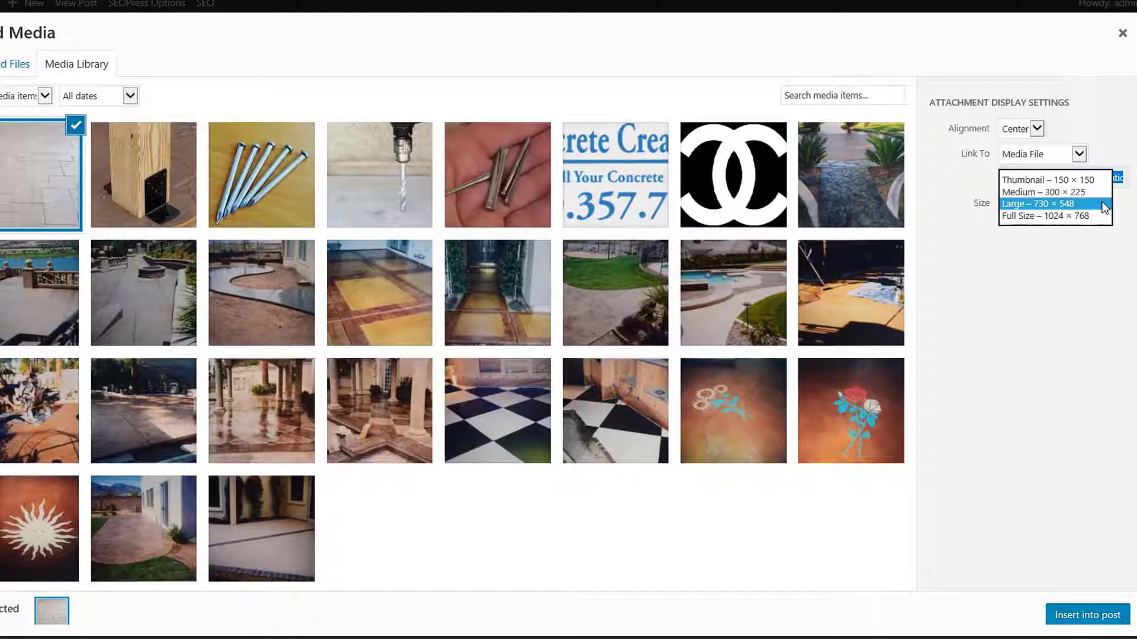
click(1105, 204)
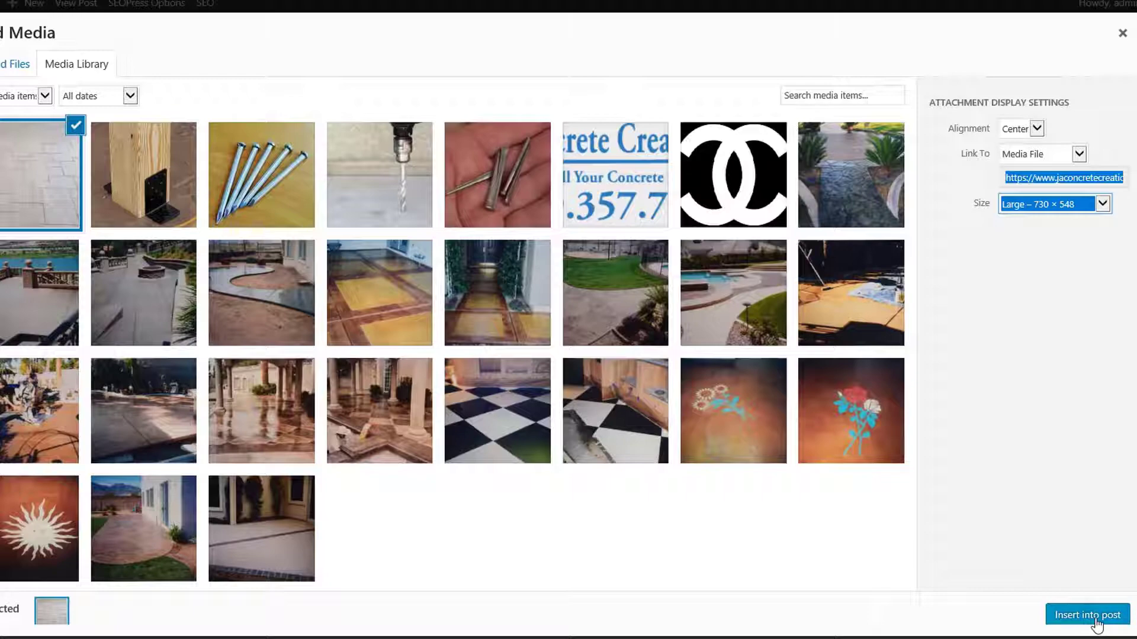
click(1101, 623)
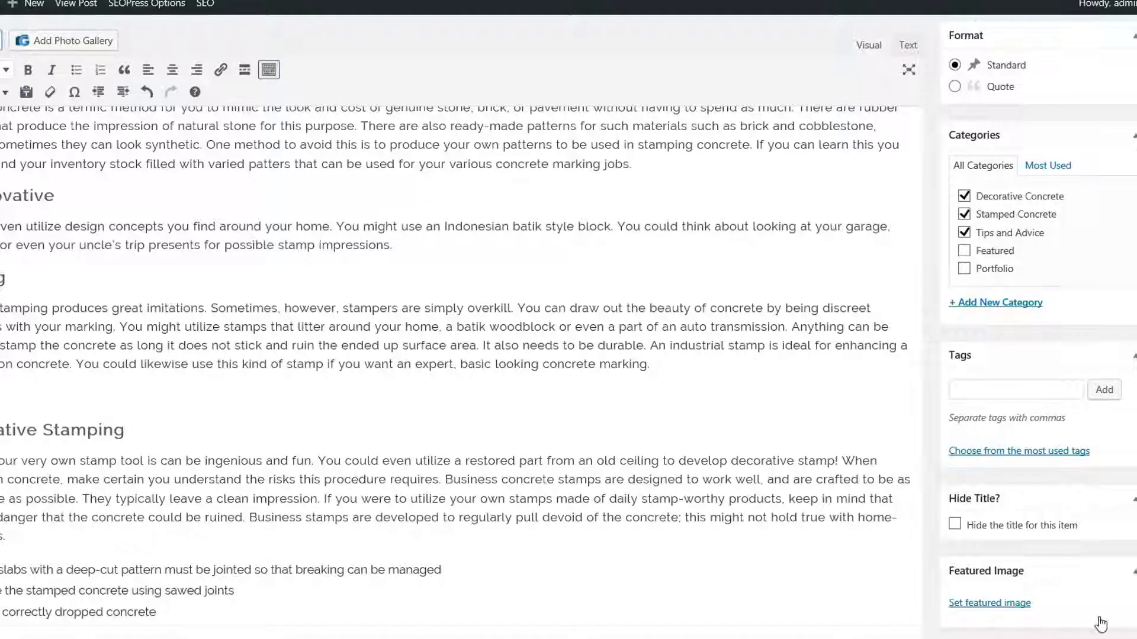
- Shrink the inserted slab photo to about three quarters of its width, keeping its proportions
click(574, 421)
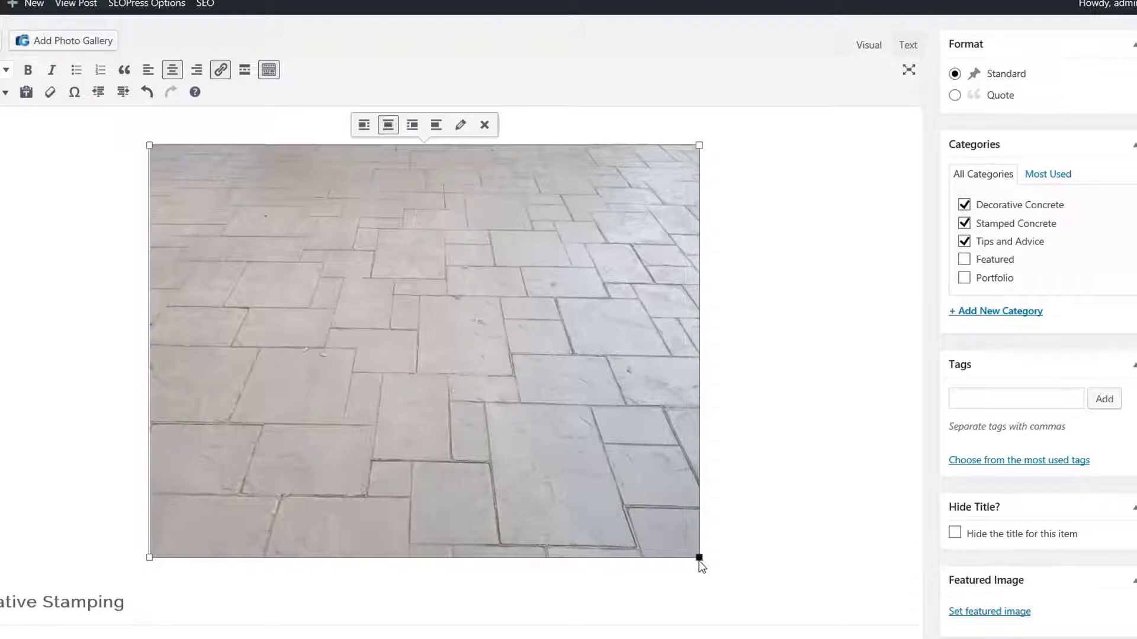
drag(699, 558, 566, 460)
scroll(588, 462, up, 3)
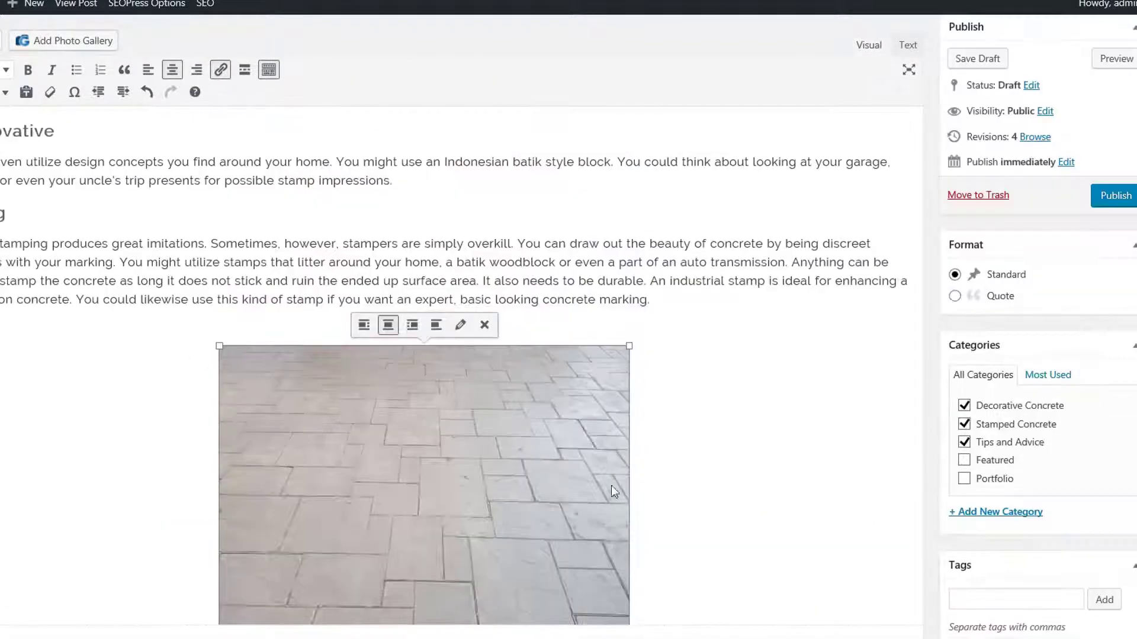
scroll(719, 453, down, 2)
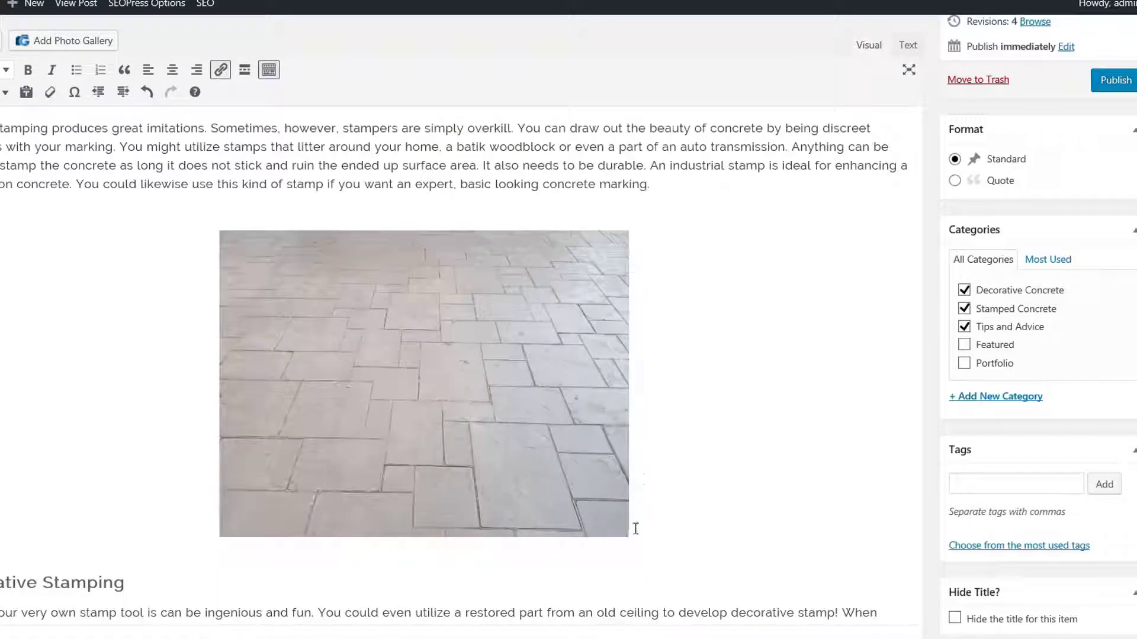
- Look over the rest of the post and save it as a draft
scroll(810, 379, down, 10)
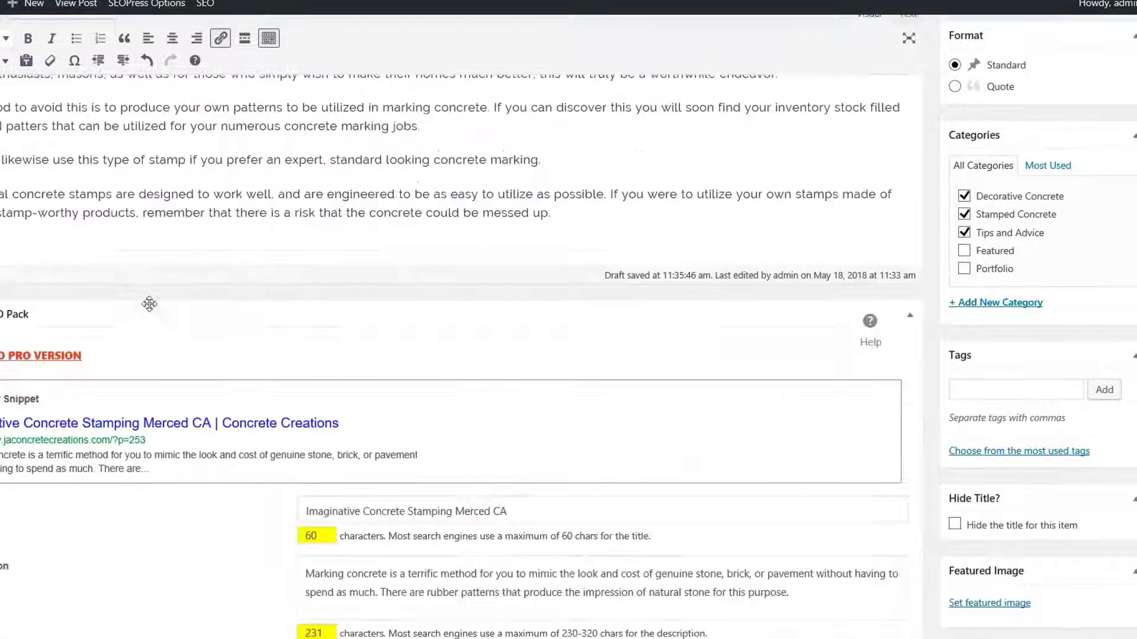
scroll(492, 242, up, 10)
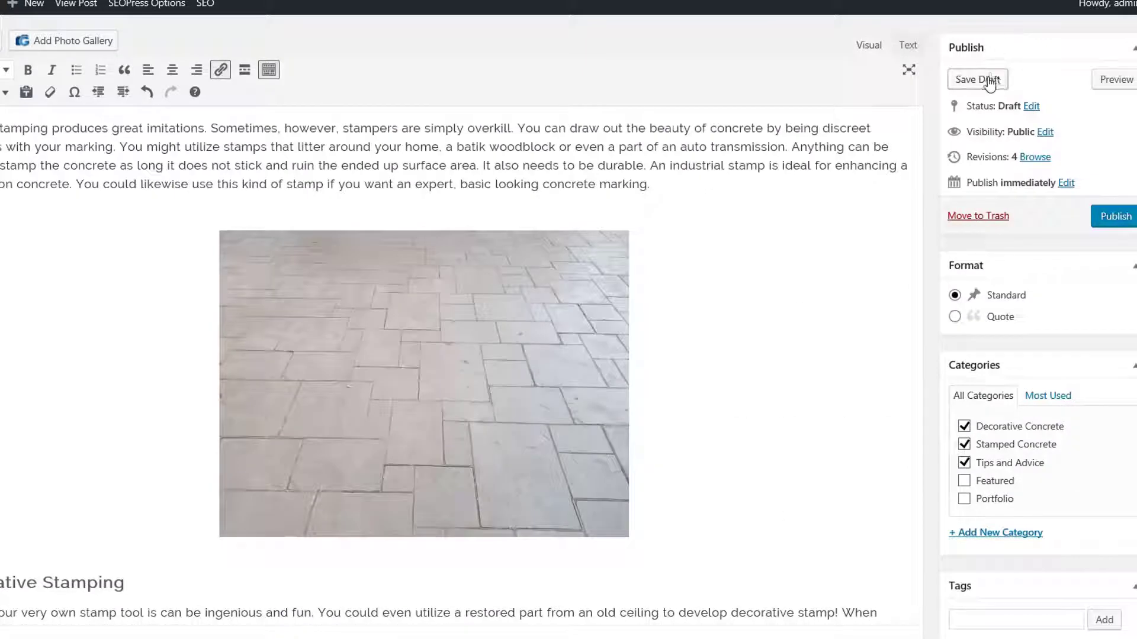
click(989, 83)
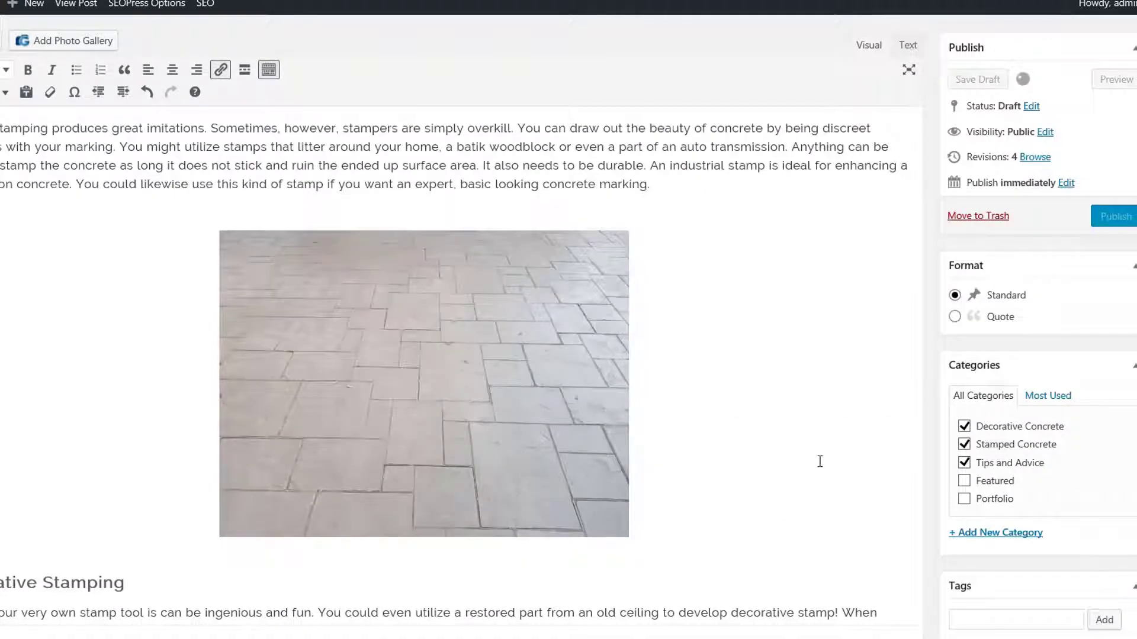